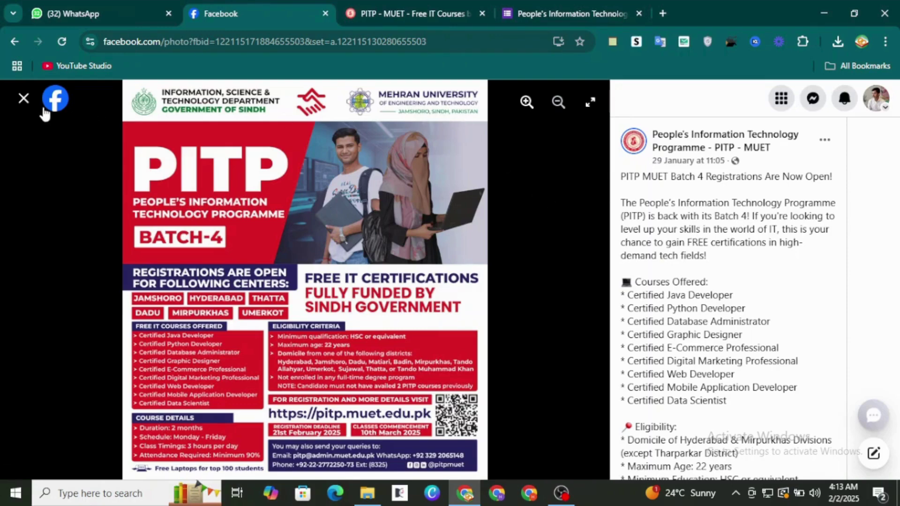
Step: Return to the PITP - MUET page and reopen the Batch 4 registration poster in photo view
{"action": "left_click", "coordinate": [24, 98]}
{"action": "scroll", "coordinate": [497, 232], "scroll_direction": "up", "scroll_amount": 10}
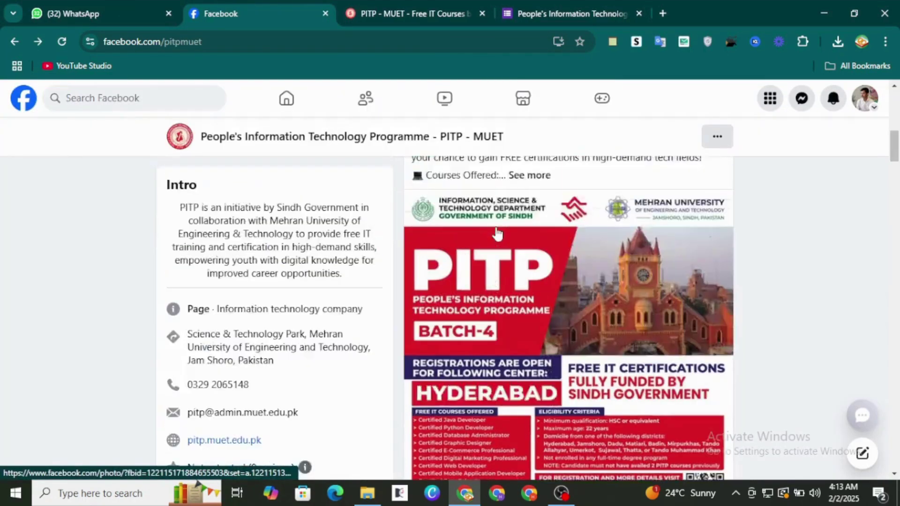
{"action": "scroll", "coordinate": [496, 228], "scroll_direction": "up", "scroll_amount": 1}
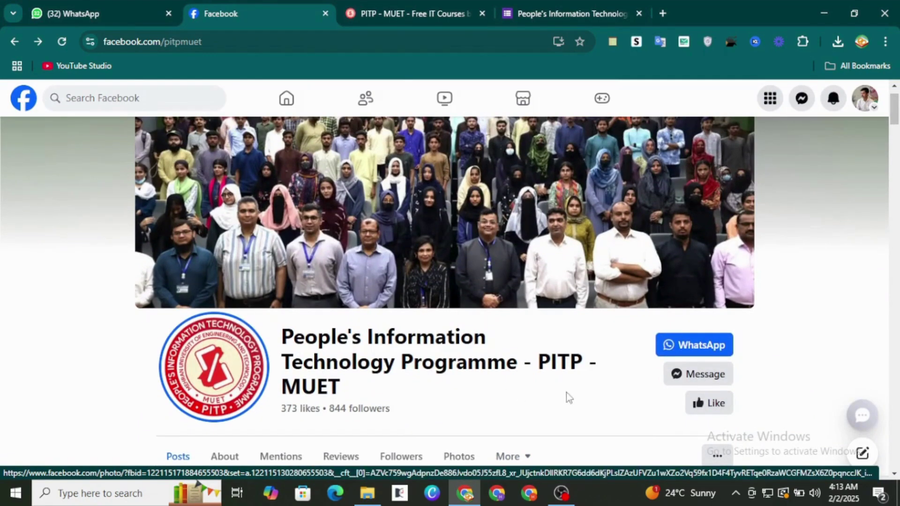
{"action": "scroll", "coordinate": [381, 403], "scroll_direction": "down", "scroll_amount": 8}
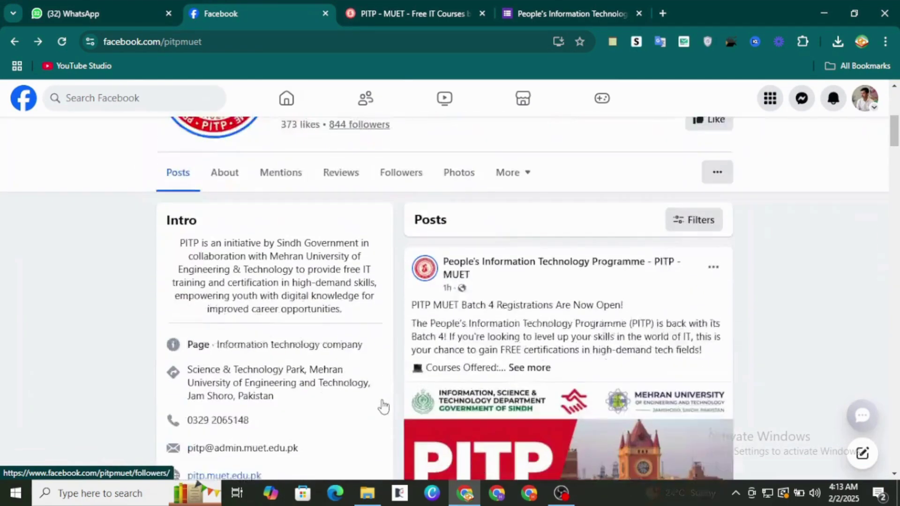
{"action": "scroll", "coordinate": [522, 399], "scroll_direction": "down", "scroll_amount": 12}
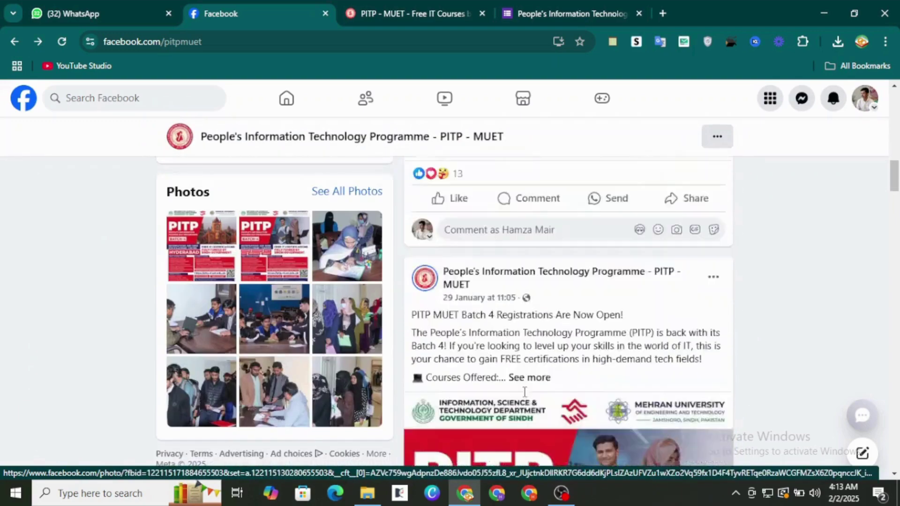
{"action": "scroll", "coordinate": [524, 394], "scroll_direction": "down", "scroll_amount": 1}
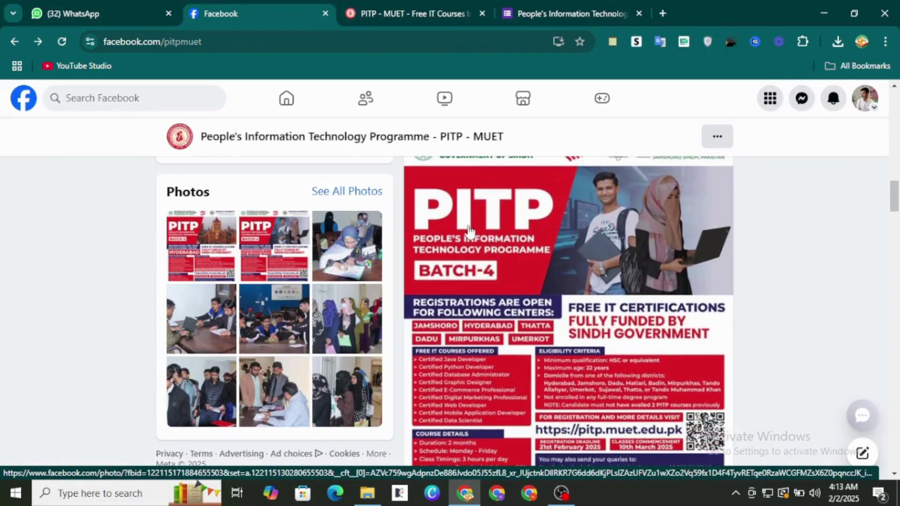
{"action": "left_click", "coordinate": [498, 296]}
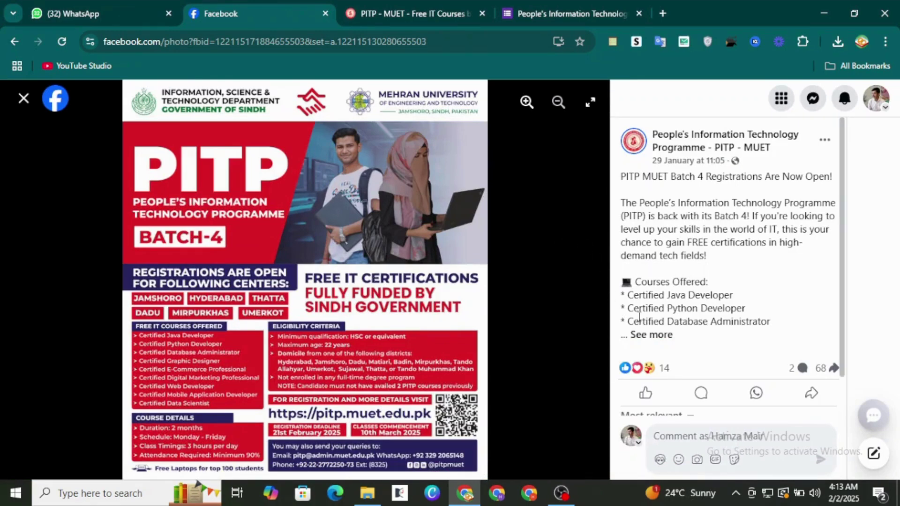
Step: Expand the Batch 4 post's full description and highlight the Courses Offered list
{"action": "left_click", "coordinate": [651, 336]}
{"action": "scroll", "coordinate": [693, 345], "scroll_direction": "down", "scroll_amount": 2}
{"action": "scroll", "coordinate": [692, 345], "scroll_direction": "down", "scroll_amount": 1}
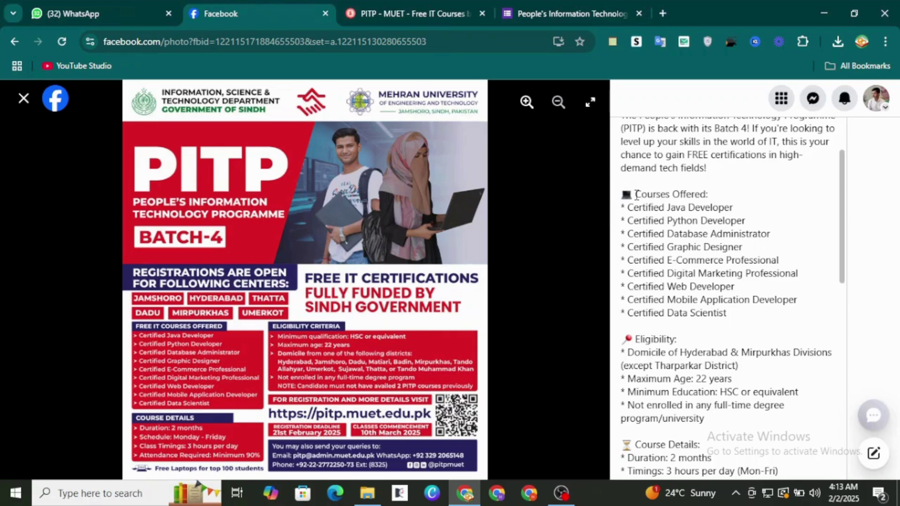
{"action": "left_click_drag", "start_coordinate": [640, 189], "coordinate": [746, 324]}
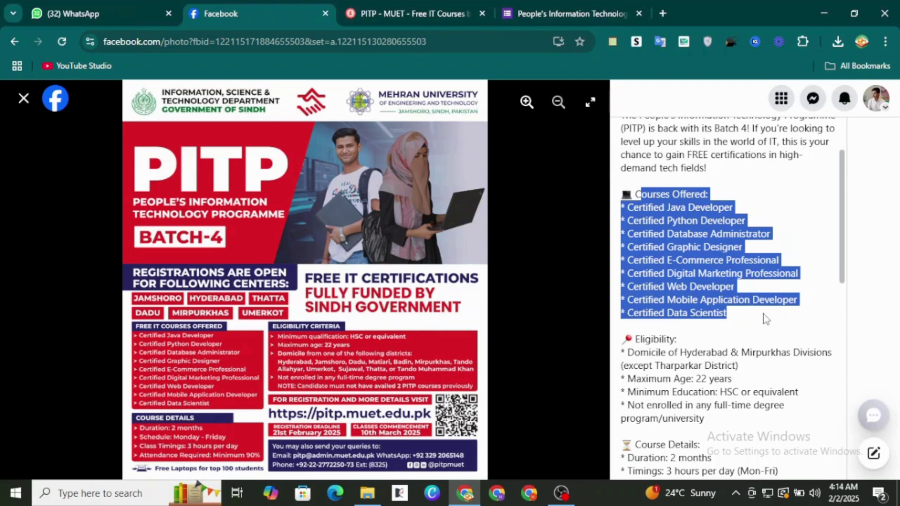
{"action": "left_click", "coordinate": [765, 318]}
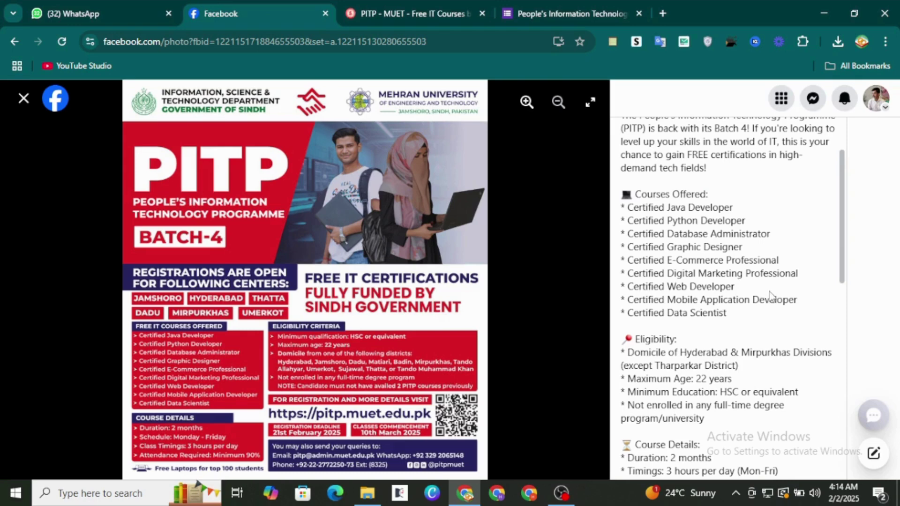
Step: Zoom into the Batch 4 poster for easier reading
{"action": "scroll", "coordinate": [767, 299], "scroll_direction": "down", "scroll_amount": 1}
{"action": "scroll", "coordinate": [723, 329], "scroll_direction": "down", "scroll_amount": 3}
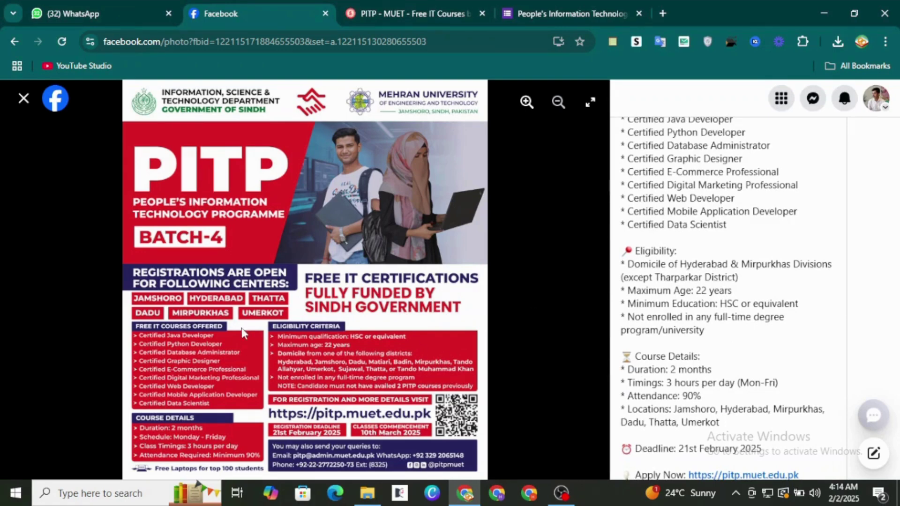
{"action": "left_click", "coordinate": [527, 109]}
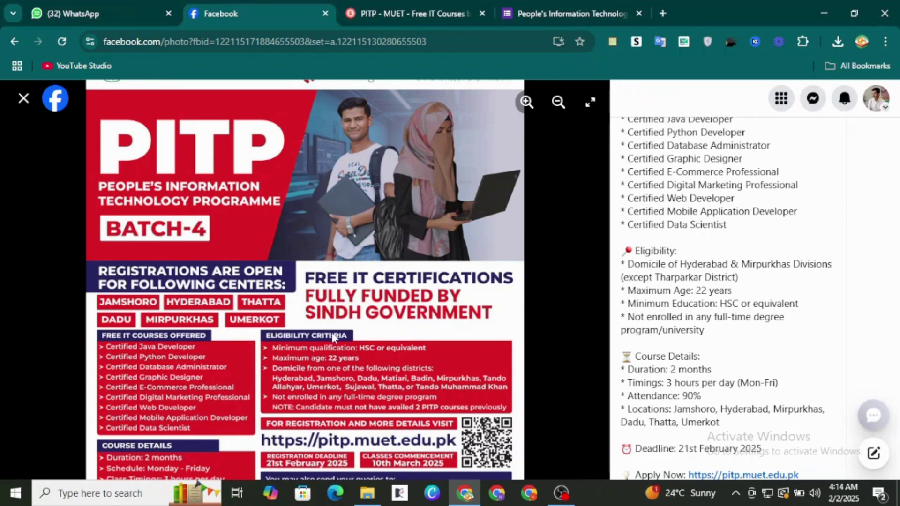
Step: Highlight the caption's not-currently-enrolled eligibility requirement
{"action": "scroll", "coordinate": [473, 302], "scroll_direction": "down", "scroll_amount": 1}
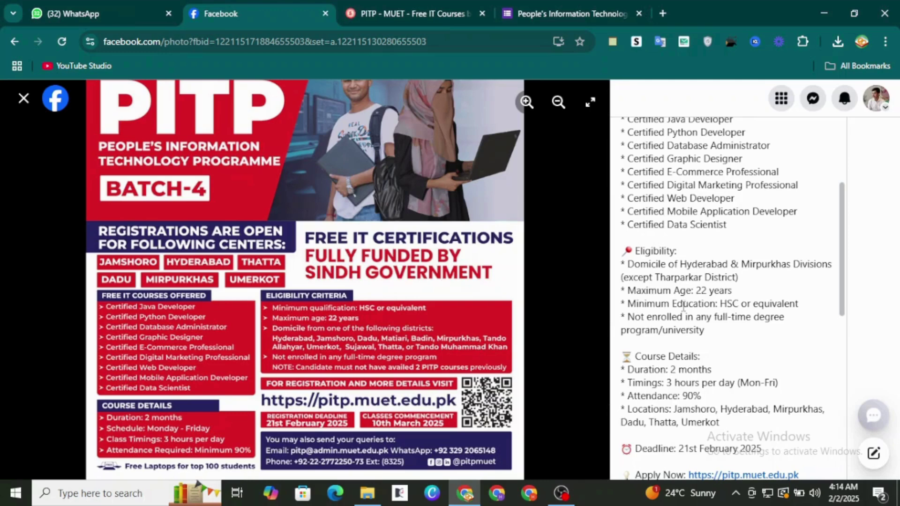
{"action": "left_click_drag", "start_coordinate": [628, 319], "coordinate": [705, 334]}
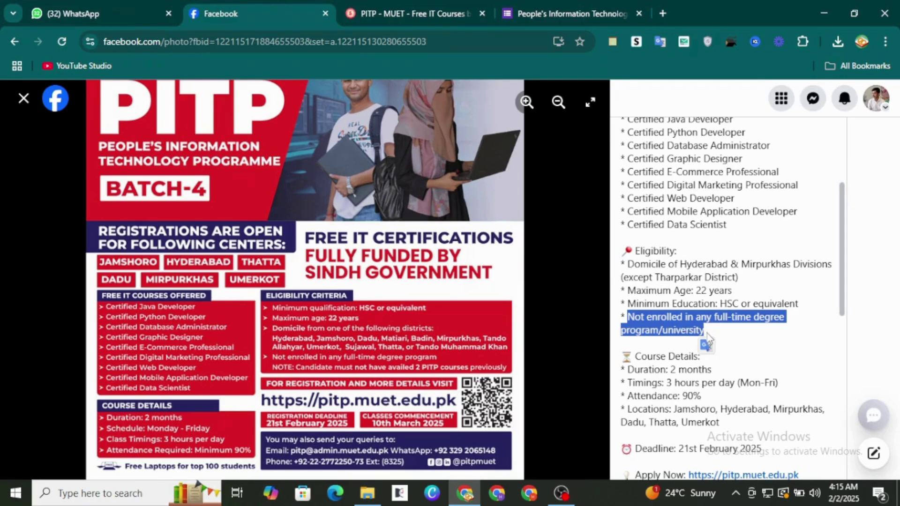
{"action": "left_click", "coordinate": [748, 362]}
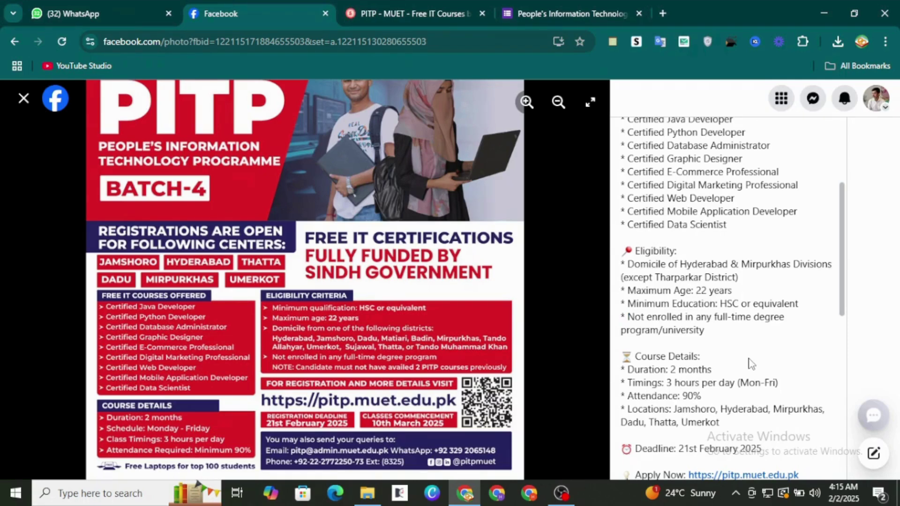
Step: Highlight the course locations line and bring up options for the pitp.muet.edu.pk link
{"action": "scroll", "coordinate": [748, 362], "scroll_direction": "down", "scroll_amount": 2}
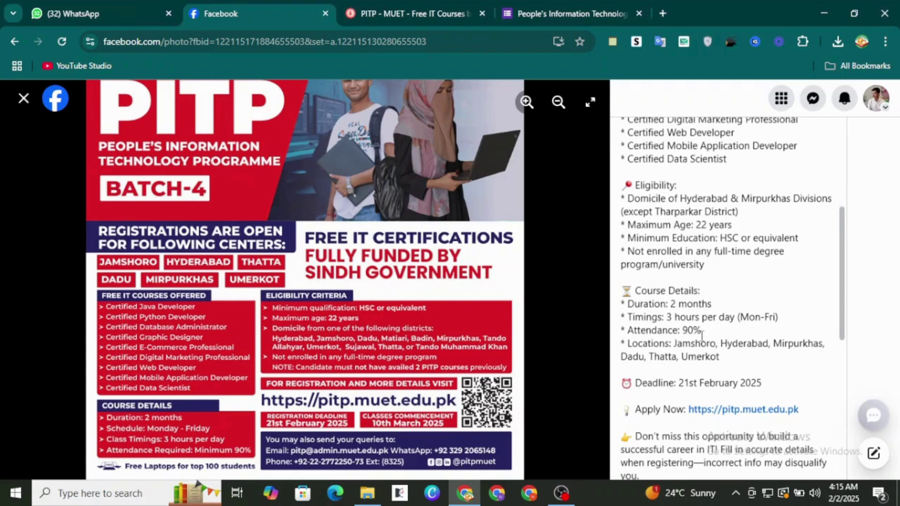
{"action": "left_click_drag", "start_coordinate": [628, 343], "coordinate": [726, 364]}
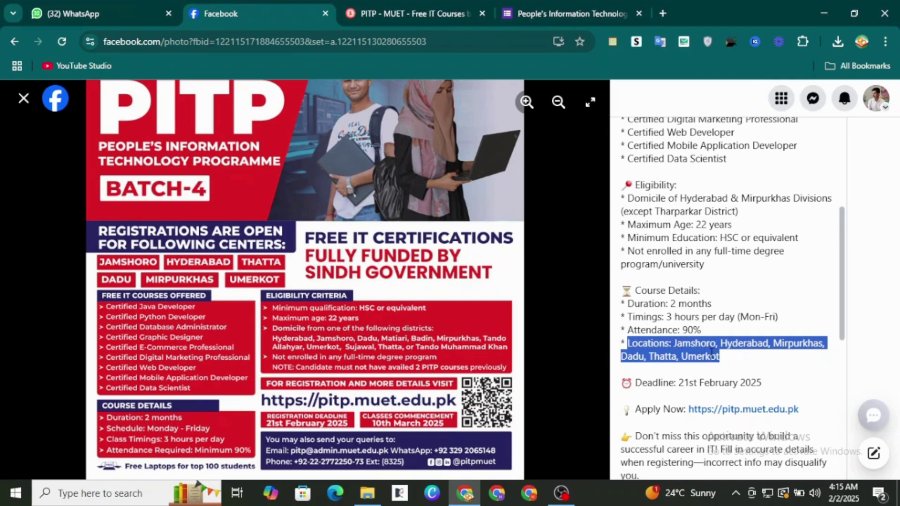
{"action": "left_click", "coordinate": [740, 362]}
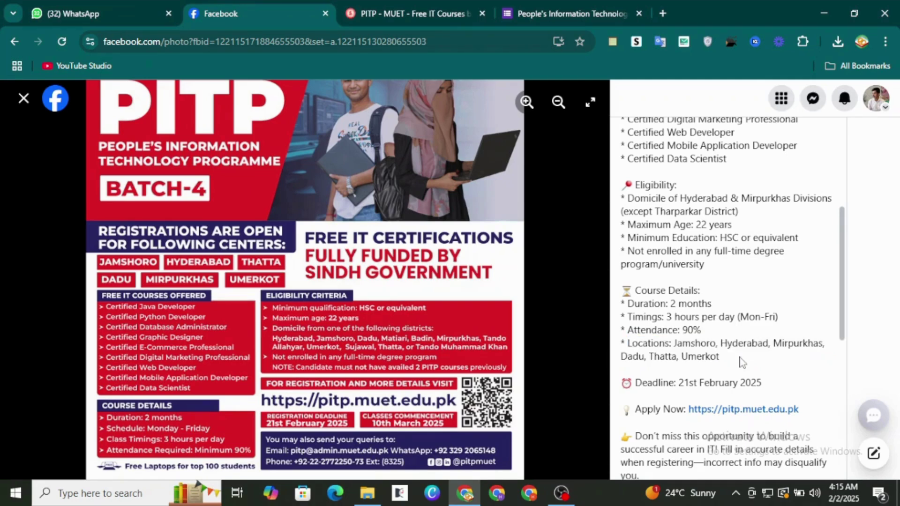
{"action": "scroll", "coordinate": [740, 362], "scroll_direction": "down", "scroll_amount": 2}
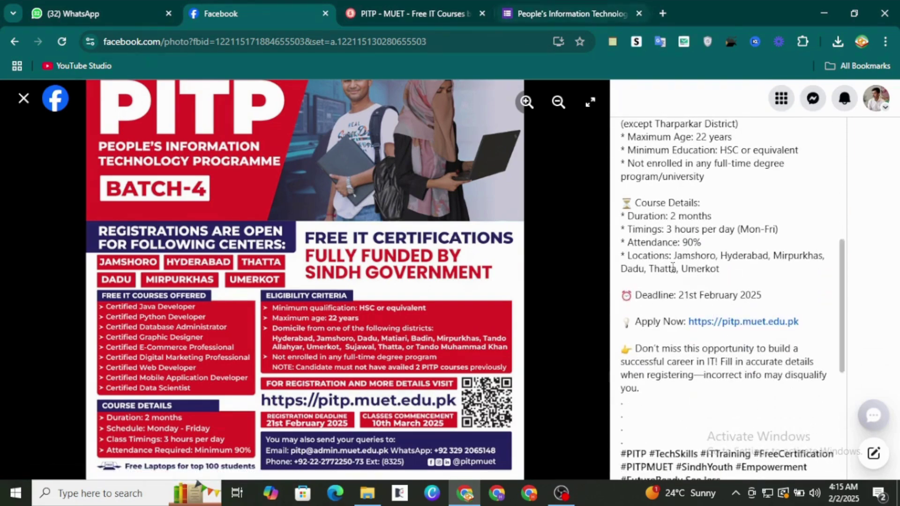
{"action": "right_click", "coordinate": [720, 322]}
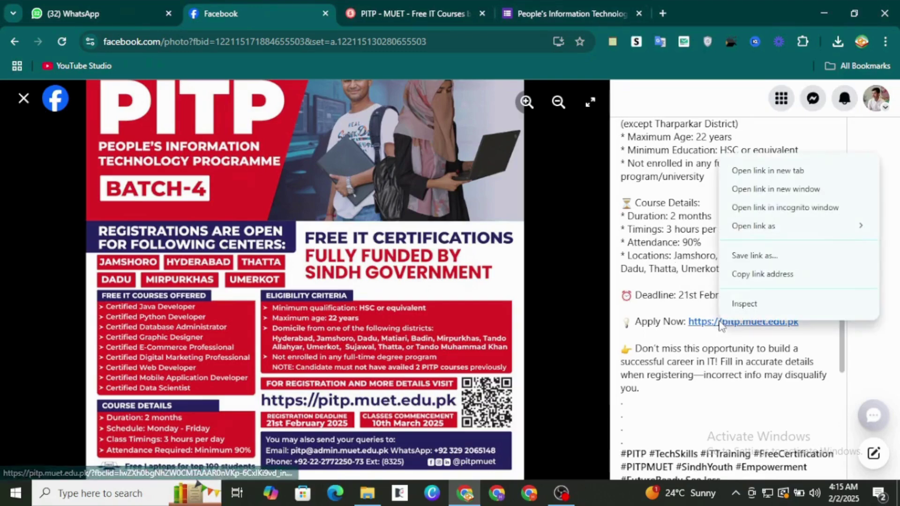
Step: Browse the PITP - MUET website and open the Batch 4 registration form via REGISTER NOW
{"action": "left_click", "coordinate": [659, 362]}
{"action": "left_click", "coordinate": [370, 4]}
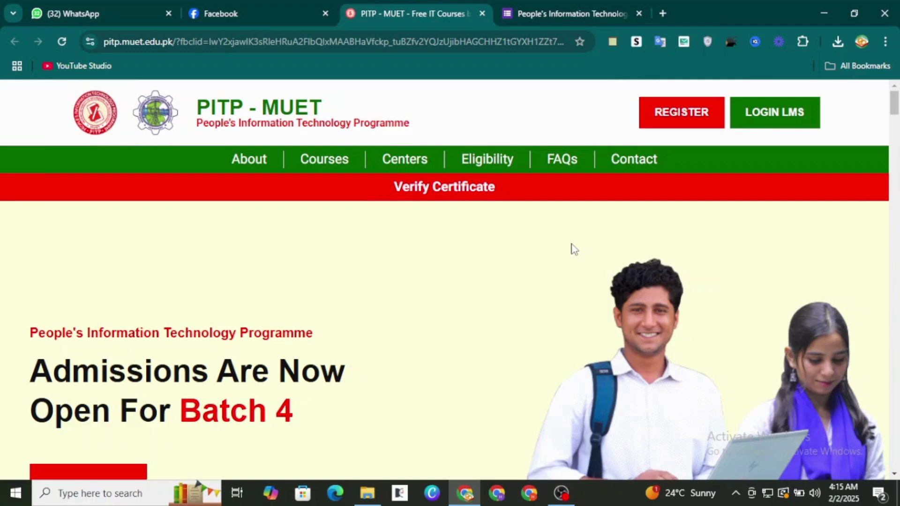
{"action": "scroll", "coordinate": [575, 248], "scroll_direction": "down", "scroll_amount": 5}
{"action": "scroll", "coordinate": [575, 248], "scroll_direction": "up", "scroll_amount": 5}
{"action": "scroll", "coordinate": [469, 234], "scroll_direction": "down", "scroll_amount": 5}
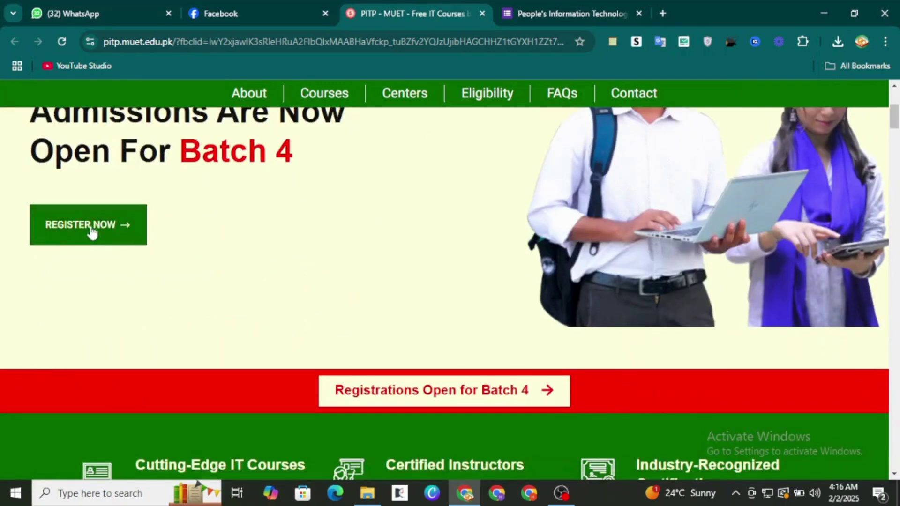
{"action": "scroll", "coordinate": [113, 247], "scroll_direction": "up", "scroll_amount": 1}
{"action": "scroll", "coordinate": [239, 297], "scroll_direction": "up", "scroll_amount": 2}
{"action": "scroll", "coordinate": [302, 299], "scroll_direction": "down", "scroll_amount": 20}
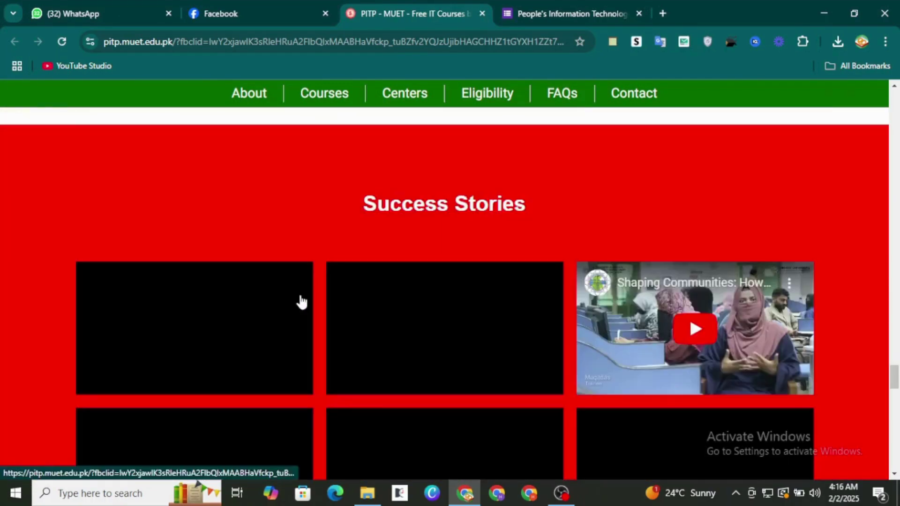
{"action": "scroll", "coordinate": [301, 302], "scroll_direction": "down", "scroll_amount": 12}
{"action": "scroll", "coordinate": [301, 299], "scroll_direction": "up", "scroll_amount": 5}
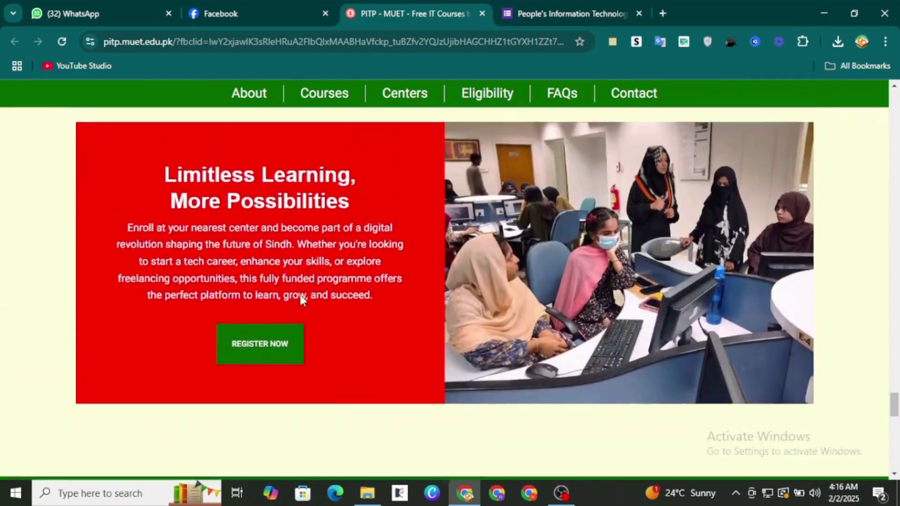
{"action": "scroll", "coordinate": [300, 299], "scroll_direction": "up", "scroll_amount": 10}
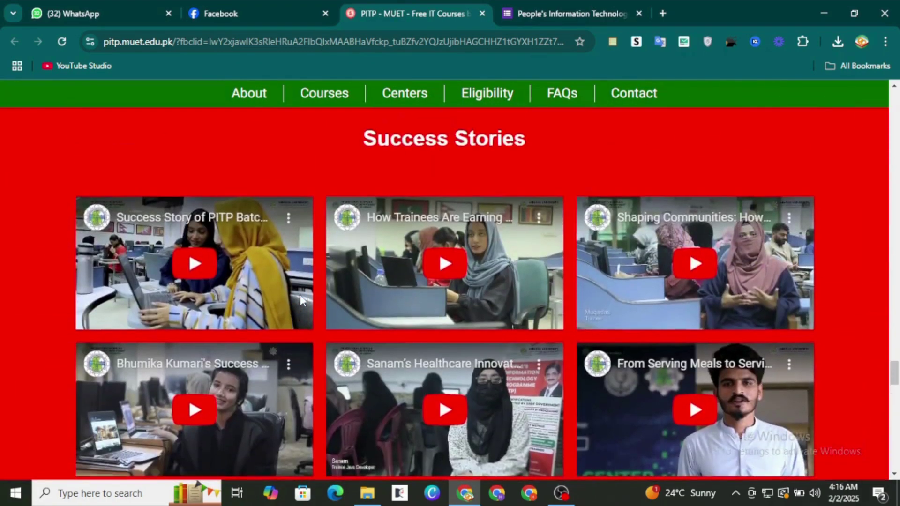
{"action": "scroll", "coordinate": [300, 300], "scroll_direction": "up", "scroll_amount": 10}
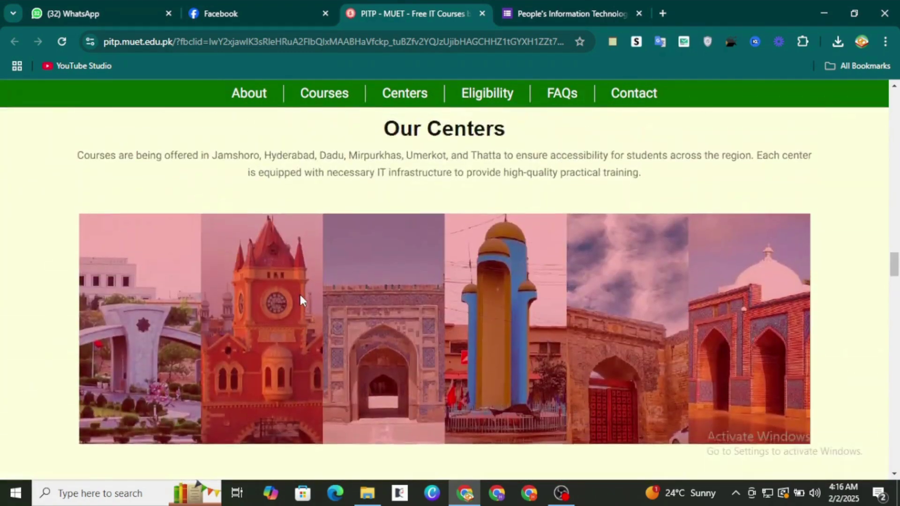
{"action": "scroll", "coordinate": [301, 300], "scroll_direction": "up", "scroll_amount": 10}
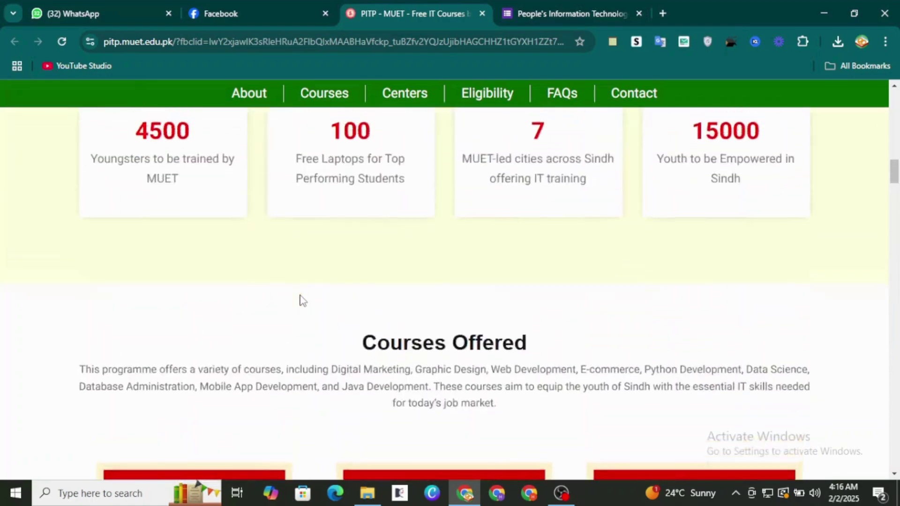
{"action": "scroll", "coordinate": [300, 300], "scroll_direction": "down", "scroll_amount": 6}
{"action": "scroll", "coordinate": [300, 300], "scroll_direction": "up", "scroll_amount": 10}
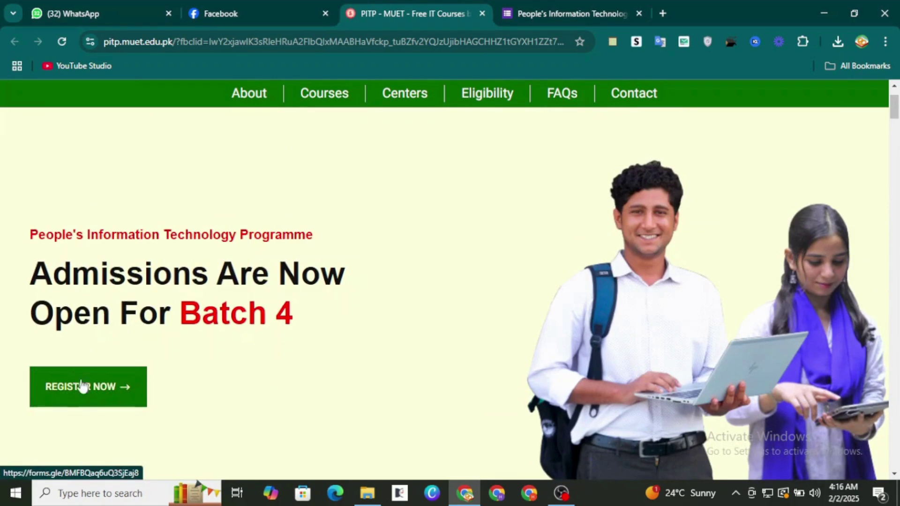
{"action": "left_click", "coordinate": [93, 402]}
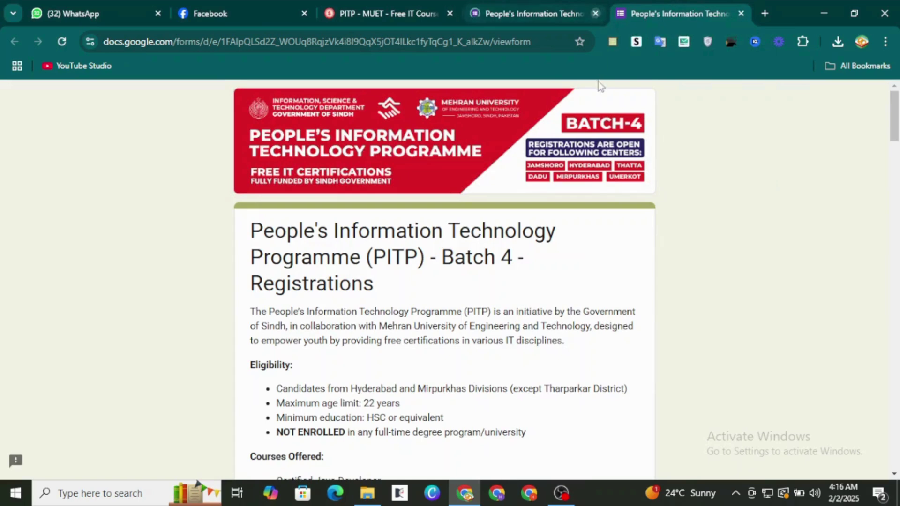
Step: Close the older duplicate form tab and scroll the description down to the Email and Name questions
{"action": "left_click", "coordinate": [594, 14]}
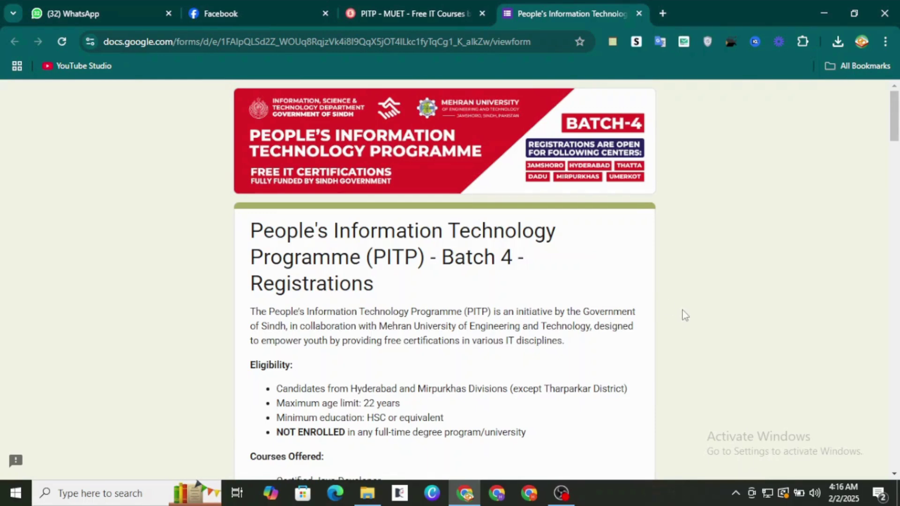
{"action": "scroll", "coordinate": [684, 315], "scroll_direction": "down", "scroll_amount": 3}
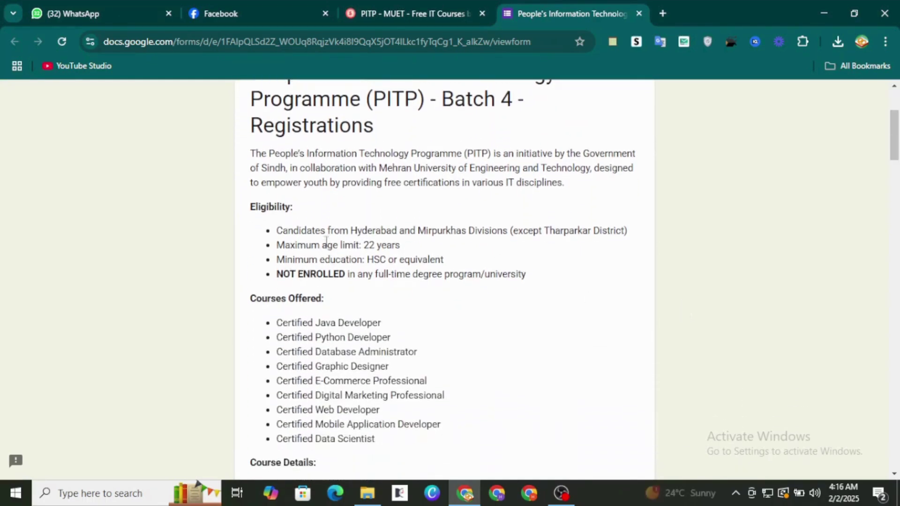
{"action": "scroll", "coordinate": [481, 339], "scroll_direction": "down", "scroll_amount": 1}
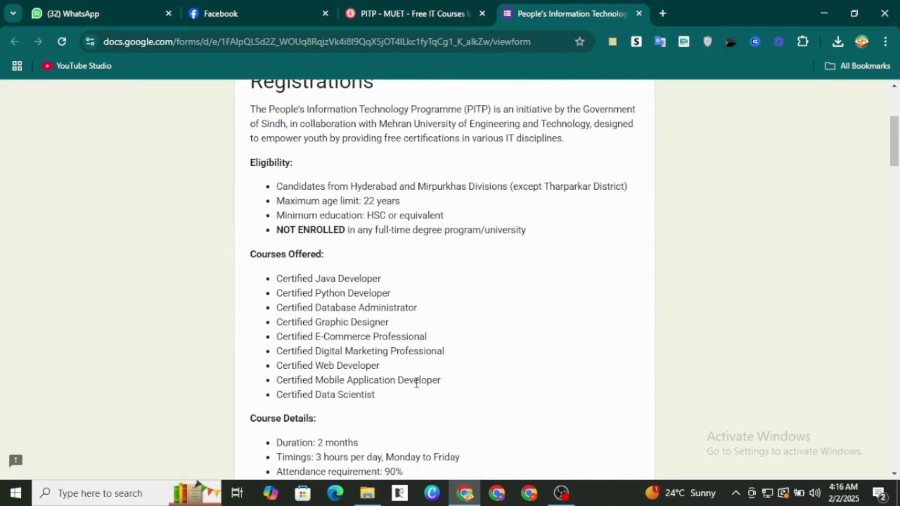
{"action": "scroll", "coordinate": [417, 382], "scroll_direction": "down", "scroll_amount": 3}
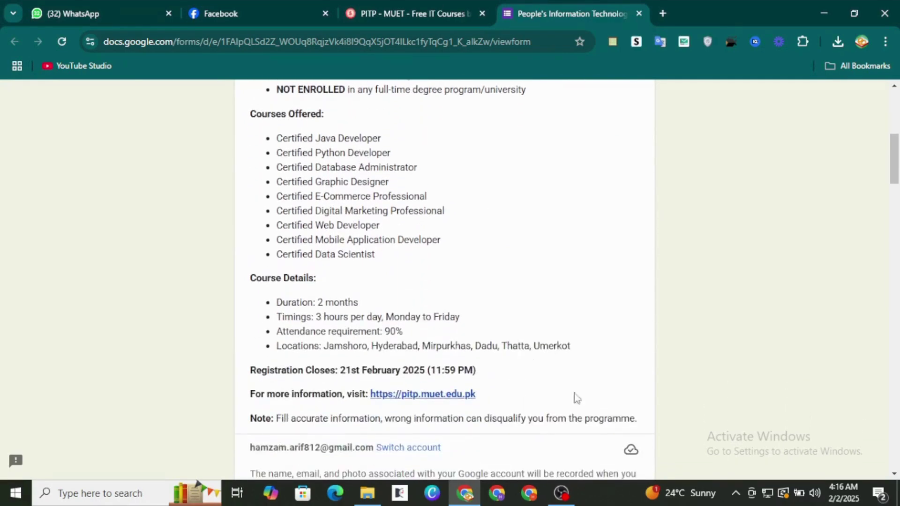
{"action": "scroll", "coordinate": [616, 421], "scroll_direction": "down", "scroll_amount": 15}
{"action": "scroll", "coordinate": [615, 422], "scroll_direction": "up", "scroll_amount": 10}
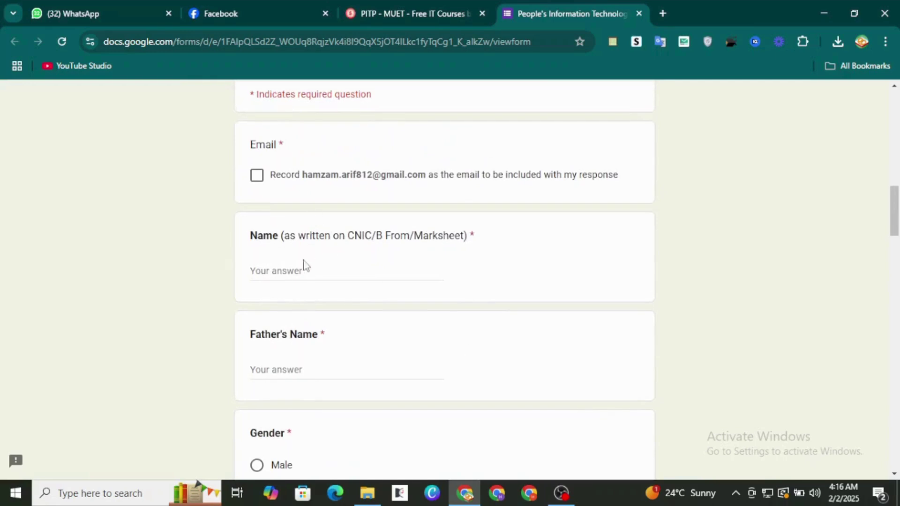
Step: Record the email with the response and enter the applicant's name and father's name
{"action": "left_click", "coordinate": [257, 175]}
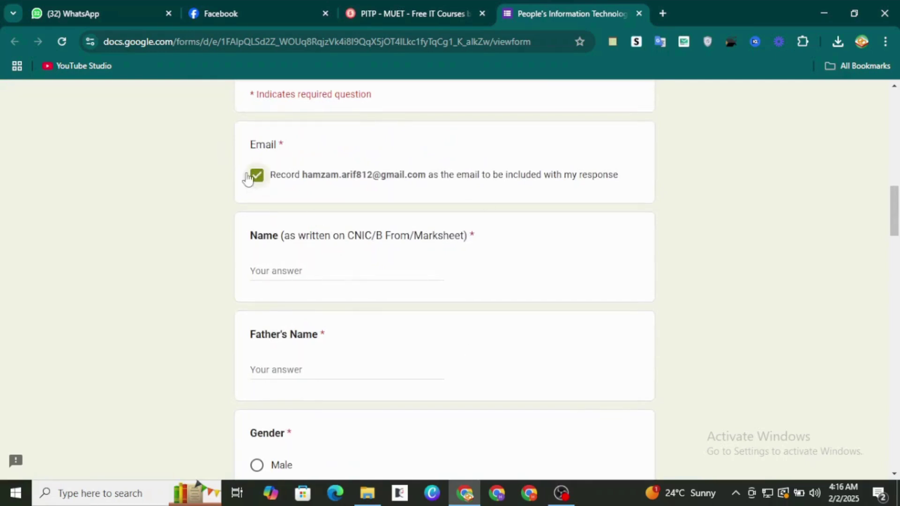
{"action": "left_click", "coordinate": [306, 265]}
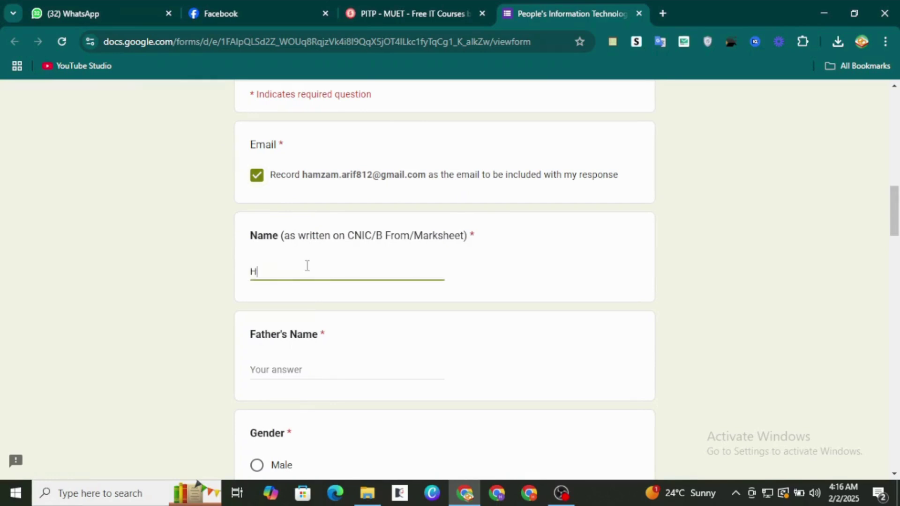
{"action": "left_click", "coordinate": [298, 364]}
{"action": "type", "text": "Ali"}
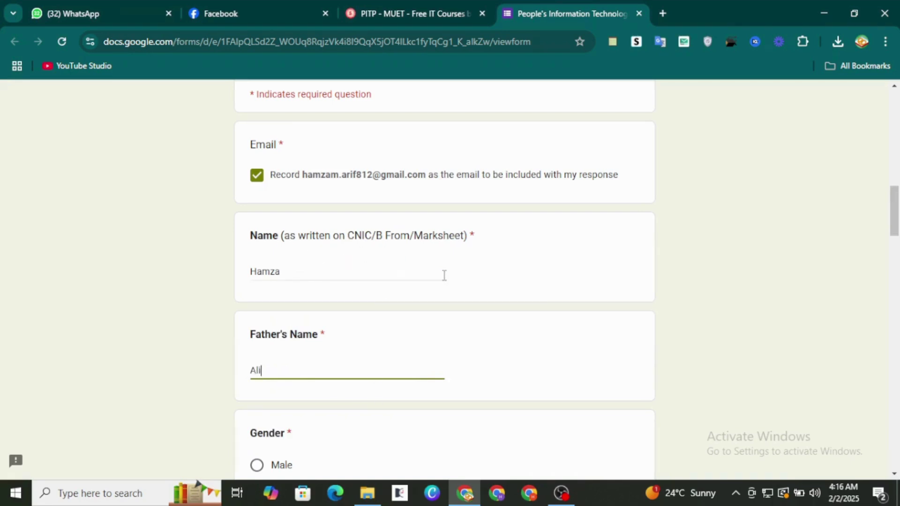
{"action": "scroll", "coordinate": [444, 276], "scroll_direction": "down", "scroll_amount": 1}
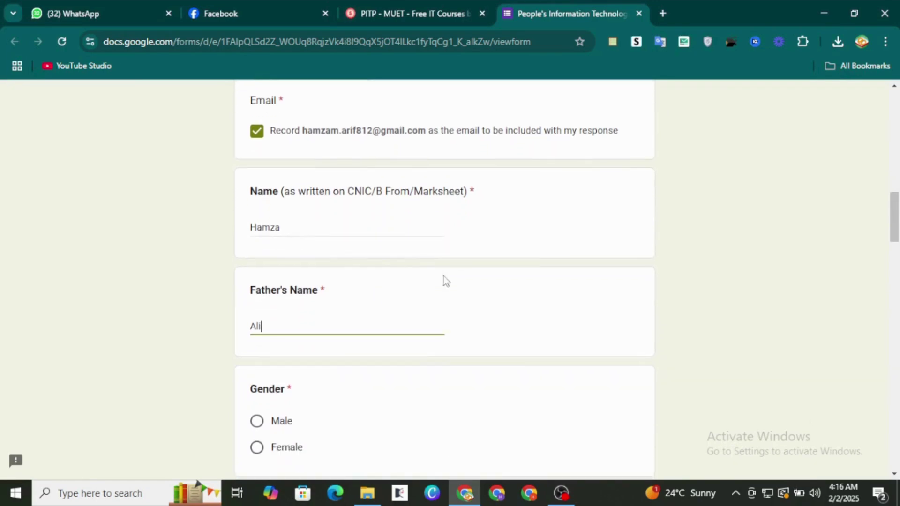
{"action": "scroll", "coordinate": [443, 279], "scroll_direction": "down", "scroll_amount": 3}
{"action": "scroll", "coordinate": [443, 280], "scroll_direction": "up", "scroll_amount": 2}
{"action": "left_click", "coordinate": [328, 177]}
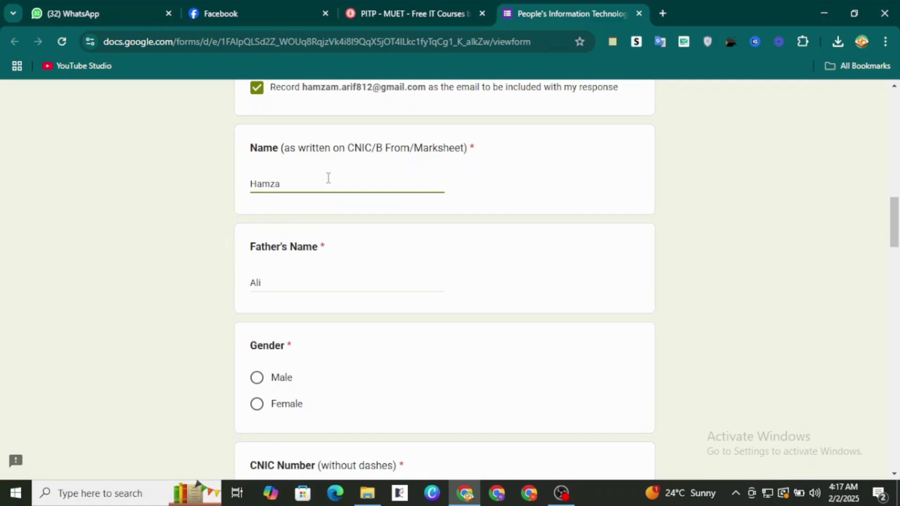
Step: Select Male as gender and enter the CNIC number and WhatsApp contact number
{"action": "scroll", "coordinate": [362, 283], "scroll_direction": "down", "scroll_amount": 3}
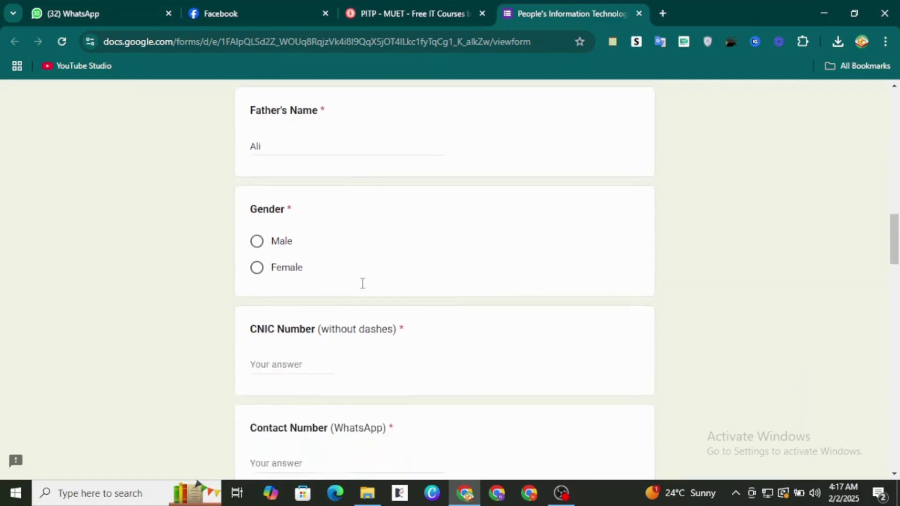
{"action": "left_click", "coordinate": [273, 239]}
{"action": "left_click", "coordinate": [280, 367]}
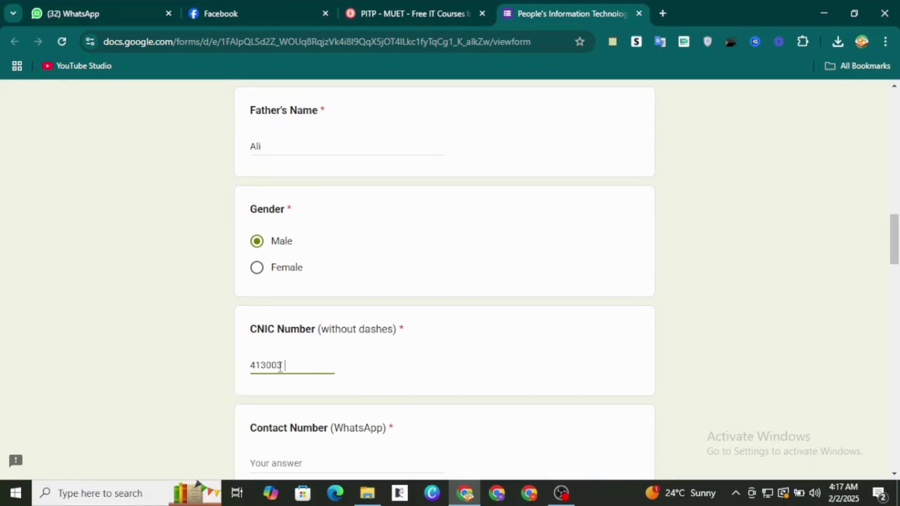
{"action": "scroll", "coordinate": [405, 396], "scroll_direction": "down", "scroll_amount": 2}
{"action": "left_click", "coordinate": [324, 374]}
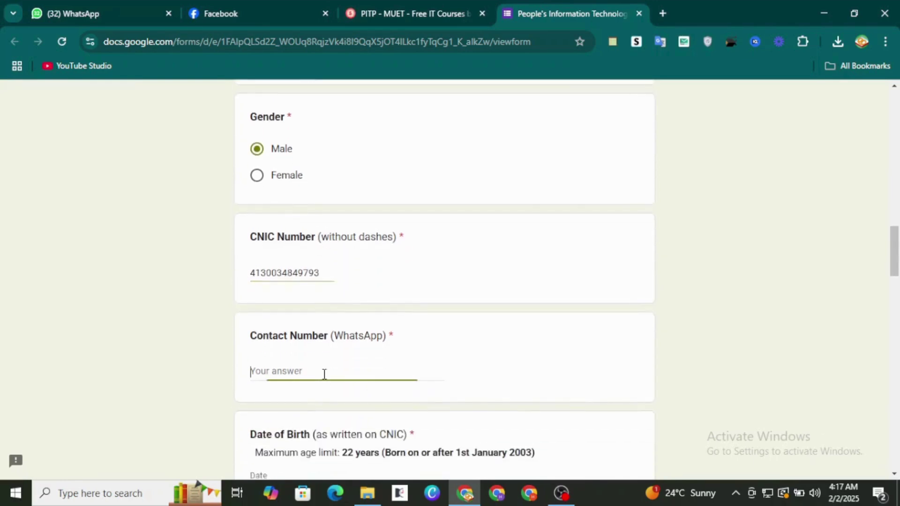
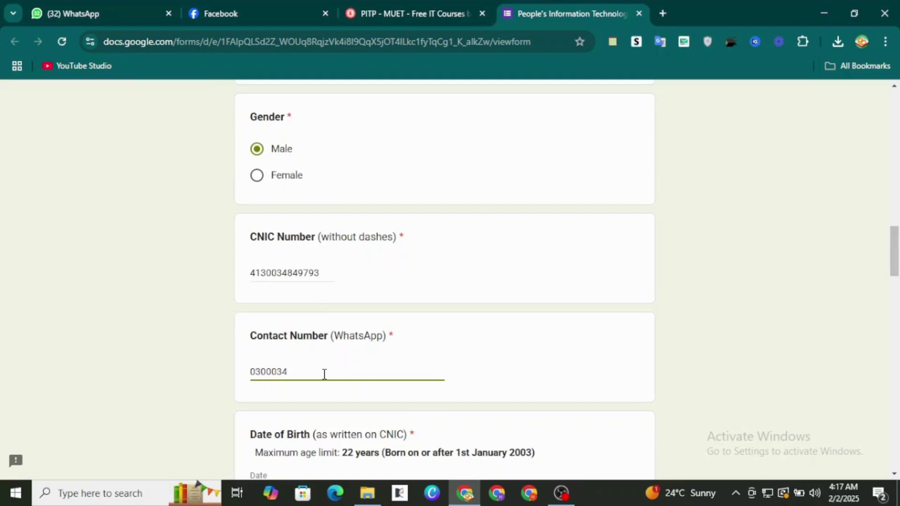
{"action": "scroll", "coordinate": [323, 374], "scroll_direction": "down", "scroll_amount": 3}
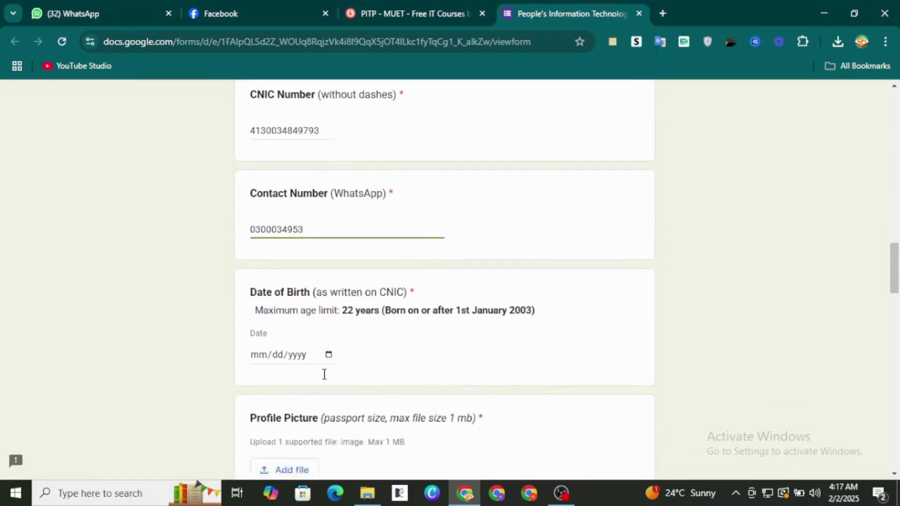
{"action": "left_click", "coordinate": [329, 347]}
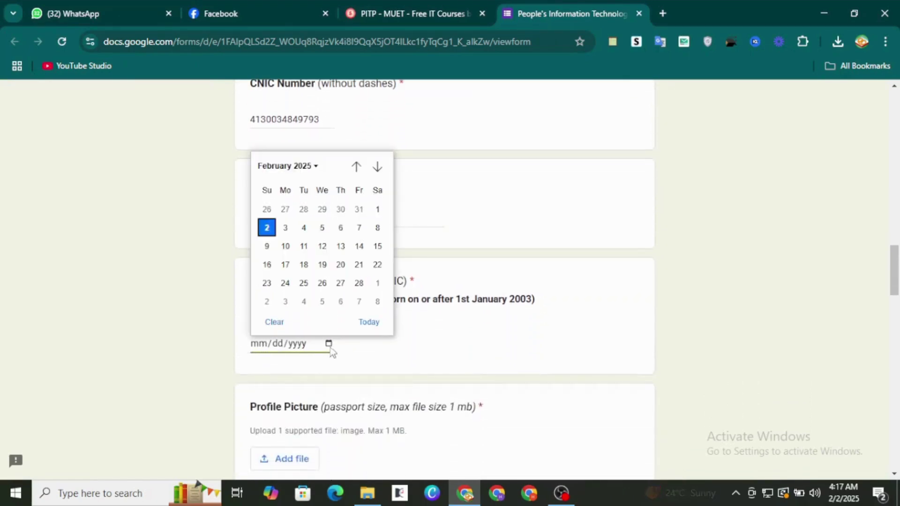
{"action": "left_click", "coordinate": [316, 169]}
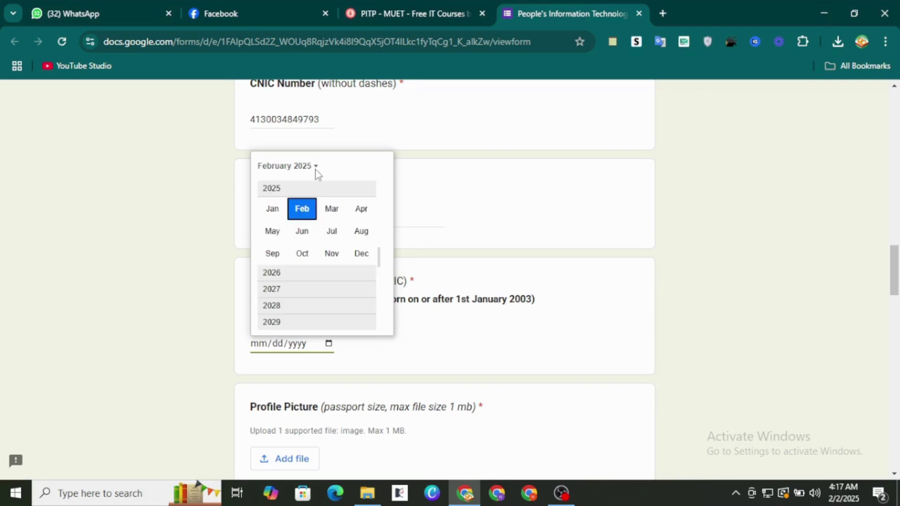
{"action": "scroll", "coordinate": [285, 308], "scroll_direction": "down", "scroll_amount": 3}
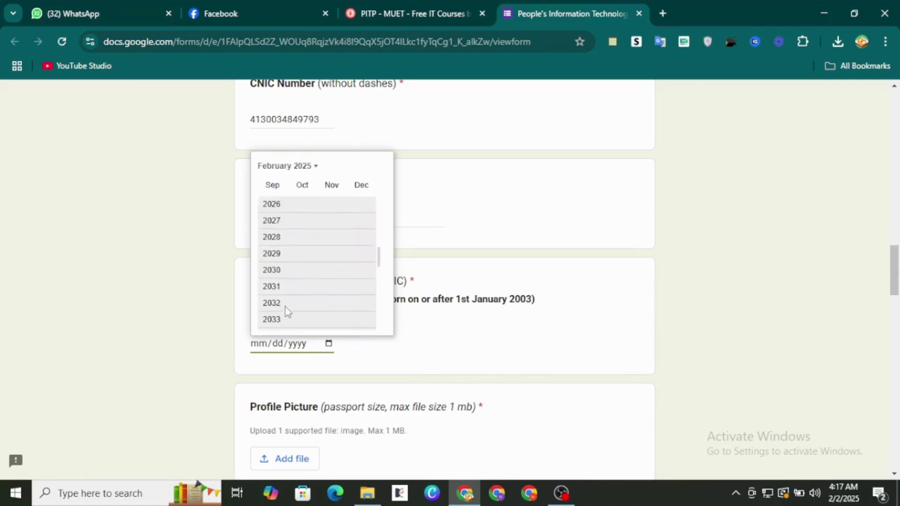
{"action": "scroll", "coordinate": [285, 307], "scroll_direction": "up", "scroll_amount": 3}
{"action": "scroll", "coordinate": [285, 308], "scroll_direction": "up", "scroll_amount": 6}
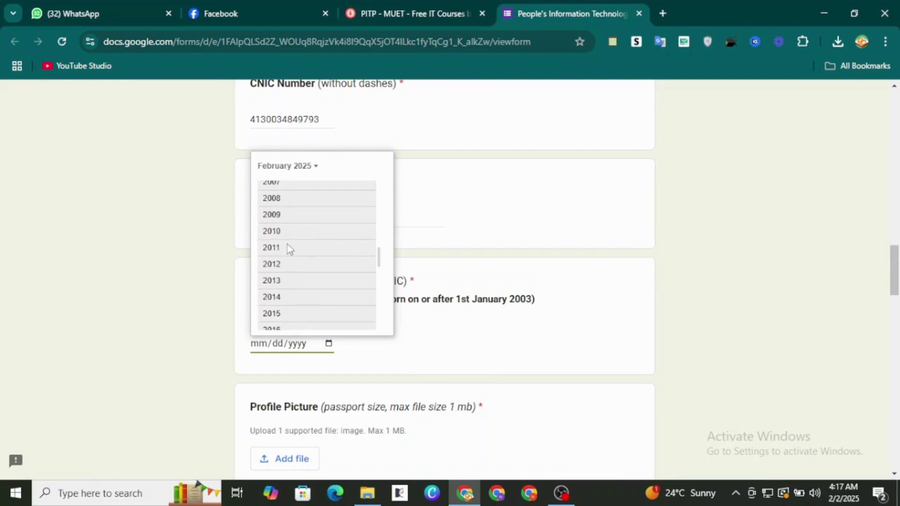
{"action": "scroll", "coordinate": [287, 244], "scroll_direction": "up", "scroll_amount": 2}
{"action": "left_click", "coordinate": [279, 194]}
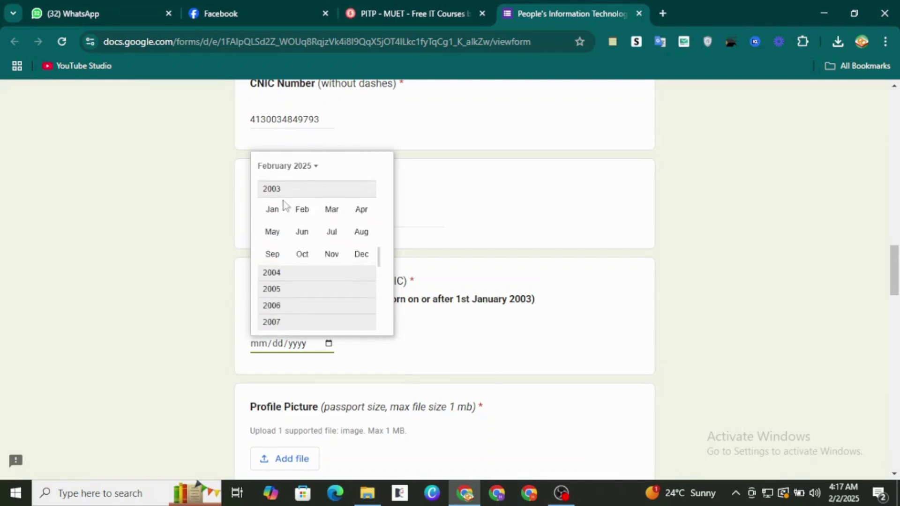
{"action": "left_click", "coordinate": [303, 228]}
{"action": "left_click", "coordinate": [303, 228]}
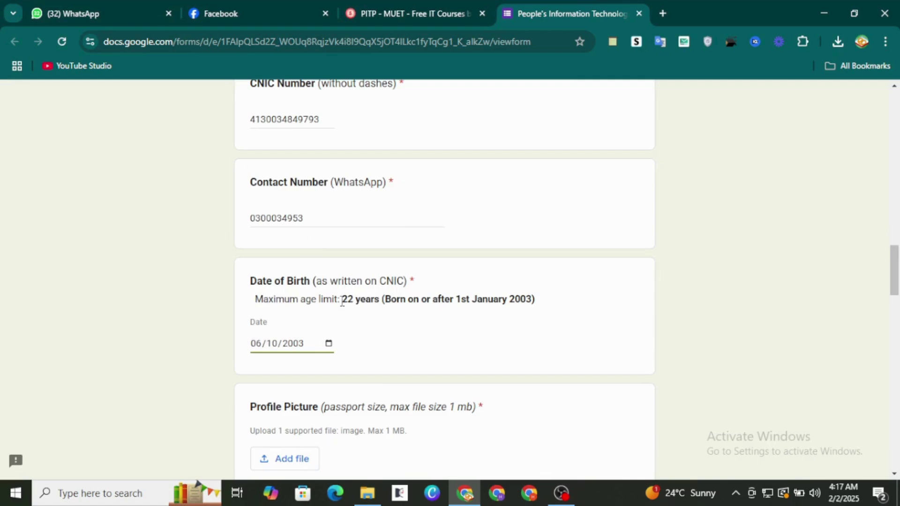
{"action": "scroll", "coordinate": [380, 382], "scroll_direction": "down", "scroll_amount": 2}
{"action": "scroll", "coordinate": [379, 379], "scroll_direction": "down", "scroll_amount": 2}
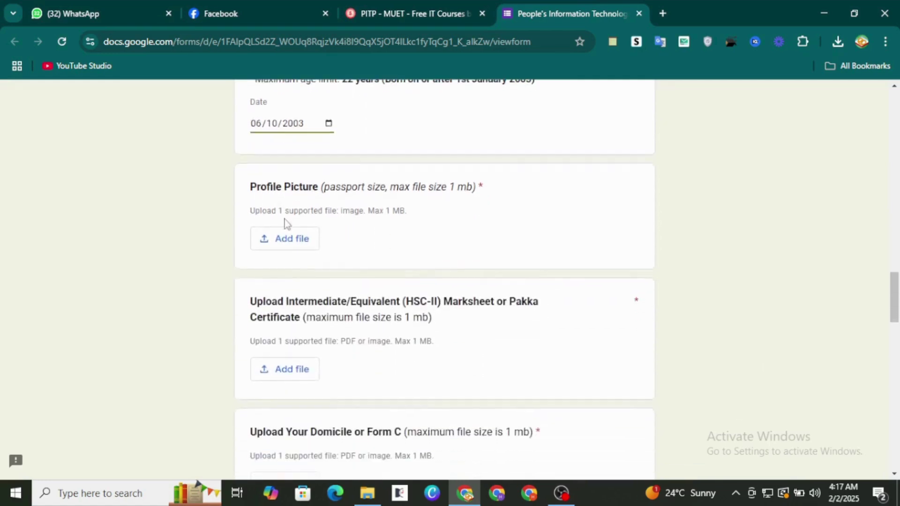
Step: Upload WhatsApp Image 2025-01-29 at 11.08.06 PM.jpeg as the Profile Picture
{"action": "left_click", "coordinate": [293, 244]}
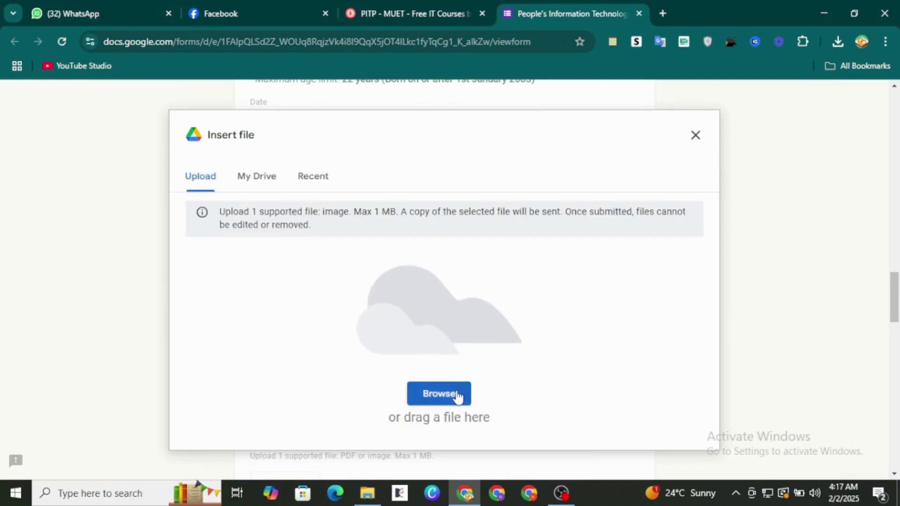
{"action": "left_click", "coordinate": [458, 396]}
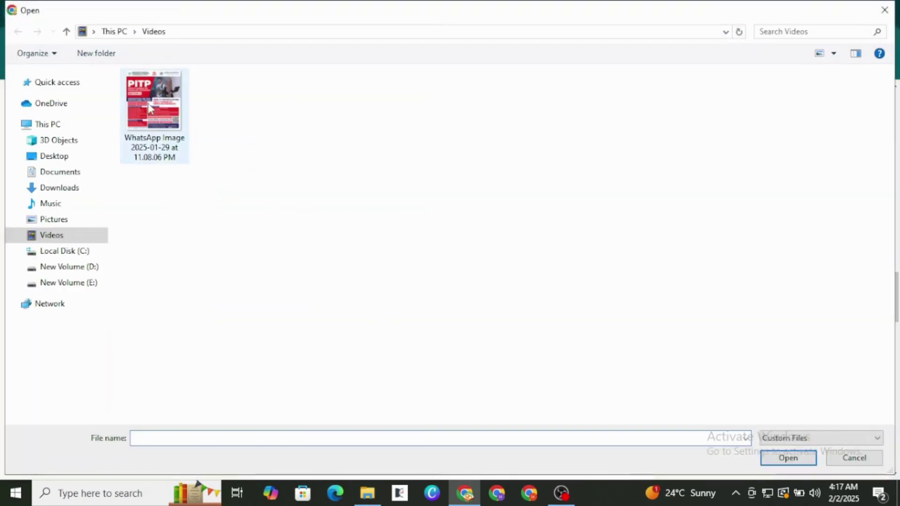
{"action": "left_click", "coordinate": [150, 108]}
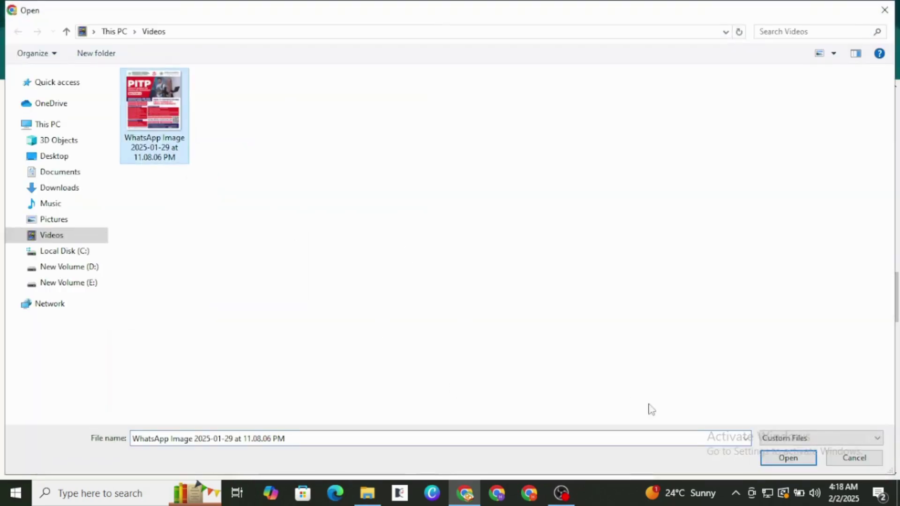
{"action": "left_click", "coordinate": [770, 462]}
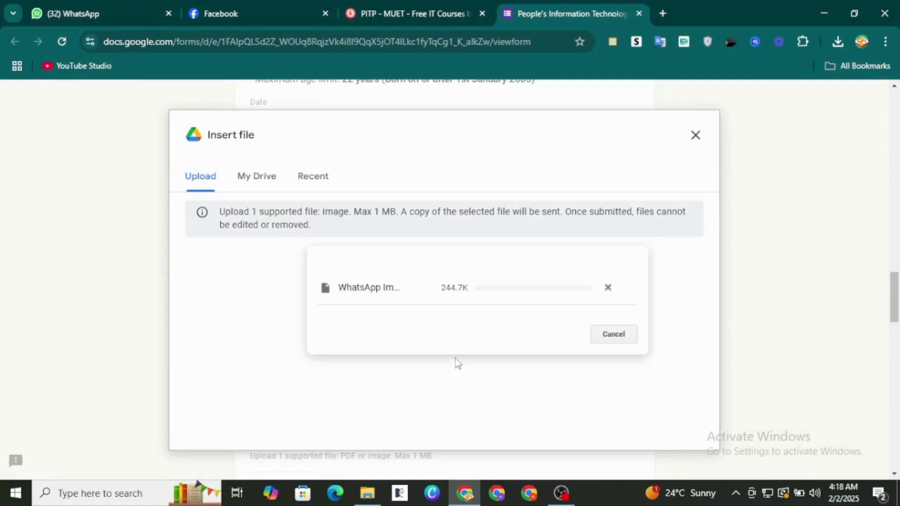
Step: Open the HSC-II marksheet upload window and close it without adding a file
{"action": "scroll", "coordinate": [407, 305], "scroll_direction": "down", "scroll_amount": 3}
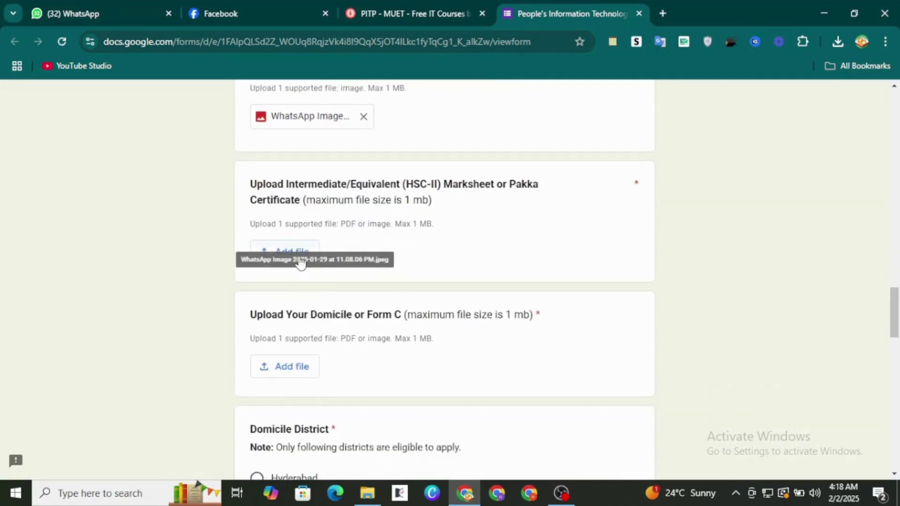
{"action": "left_click", "coordinate": [301, 262]}
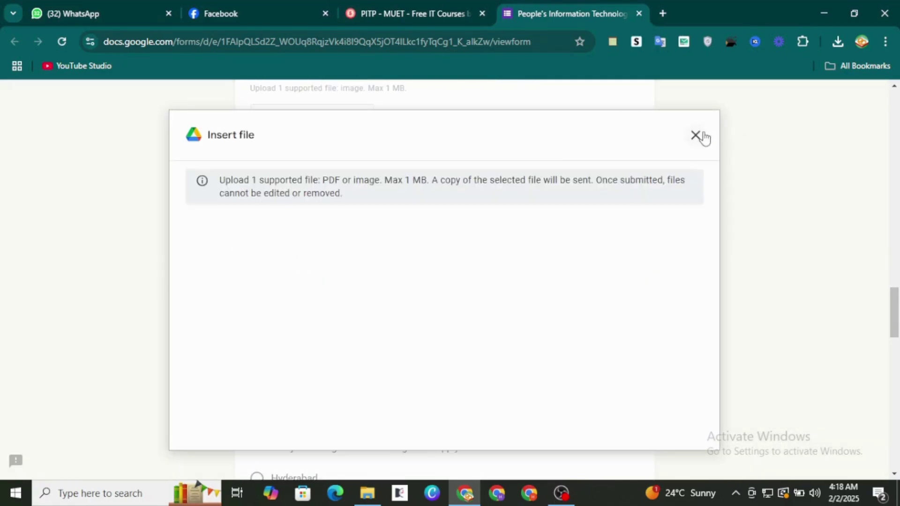
{"action": "left_click", "coordinate": [704, 137]}
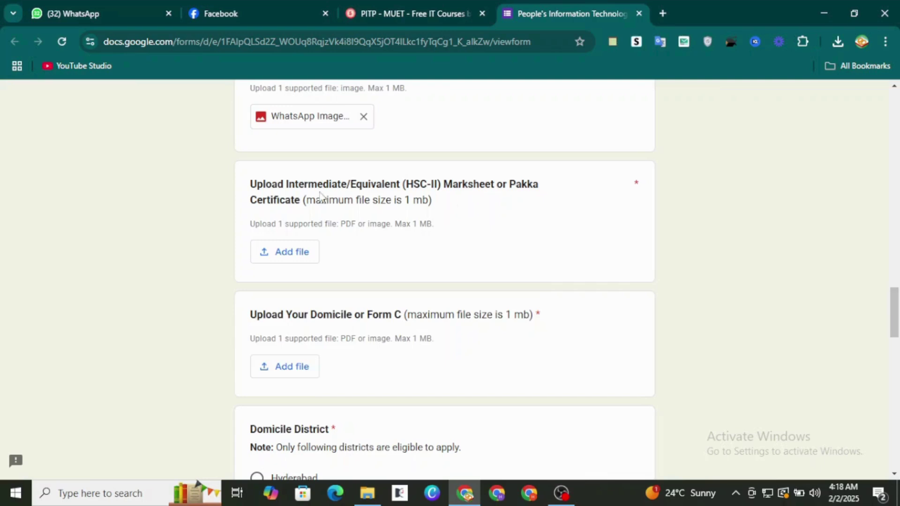
Step: Upload the WhatsApp image file as the HSC-II marksheet
{"action": "left_click", "coordinate": [305, 250]}
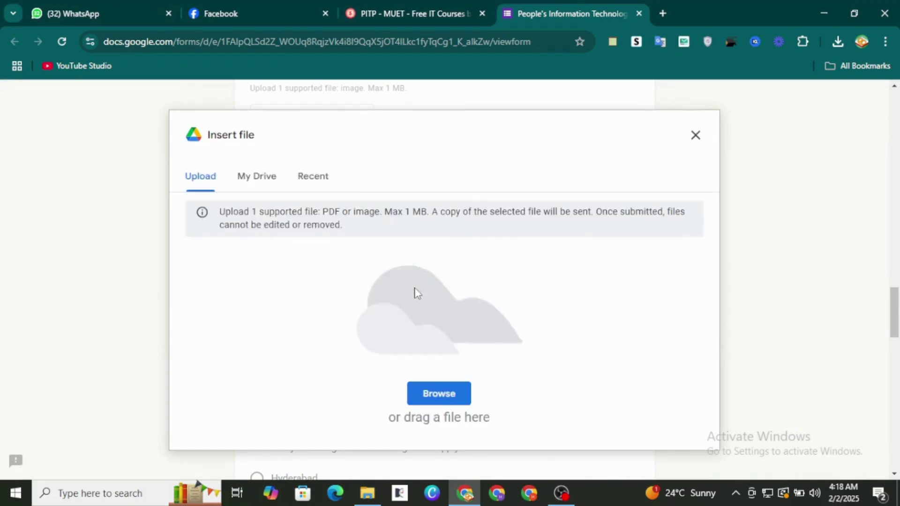
{"action": "left_click", "coordinate": [448, 399]}
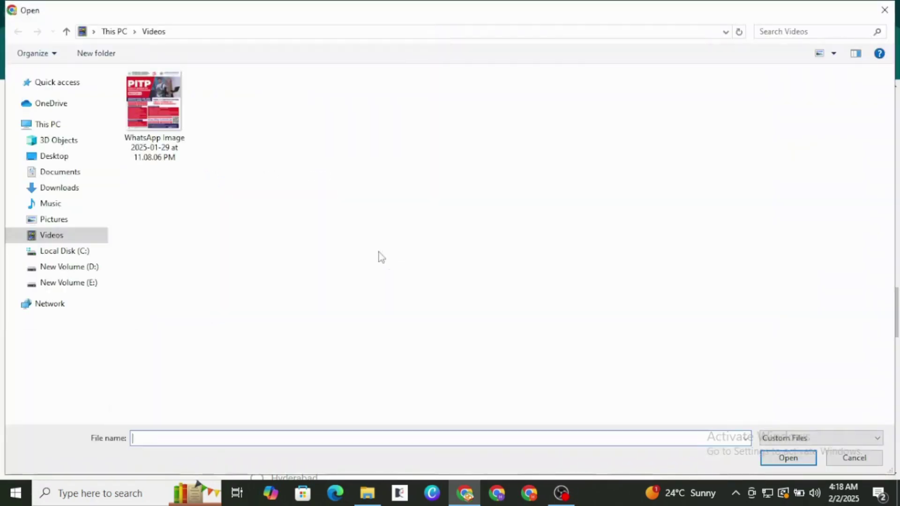
{"action": "left_click", "coordinate": [171, 140]}
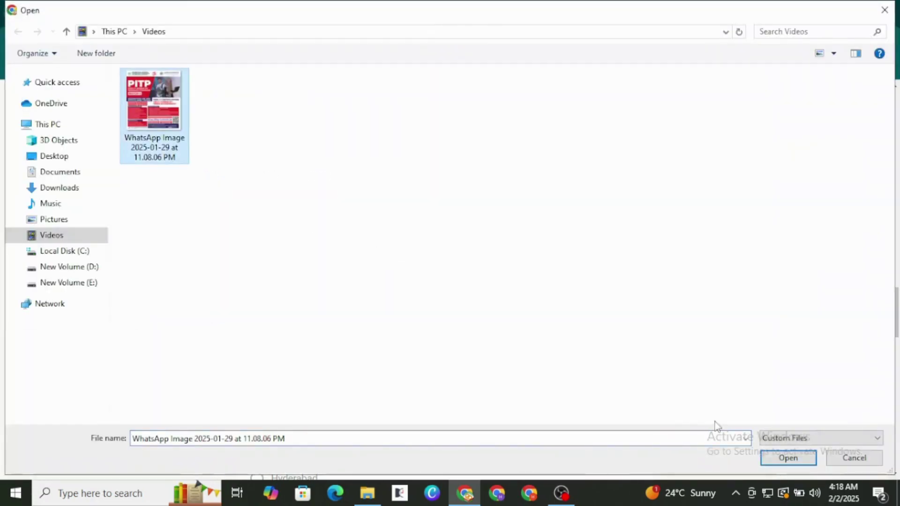
{"action": "left_click", "coordinate": [768, 458]}
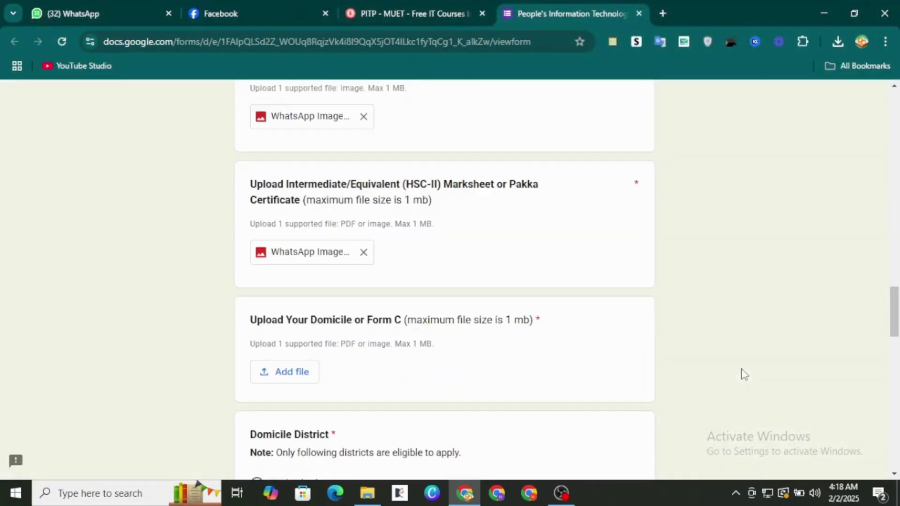
Step: Upload the same WhatsApp image as the Domicile or Form C document
{"action": "scroll", "coordinate": [740, 373], "scroll_direction": "down", "scroll_amount": 3}
{"action": "left_click", "coordinate": [303, 238]}
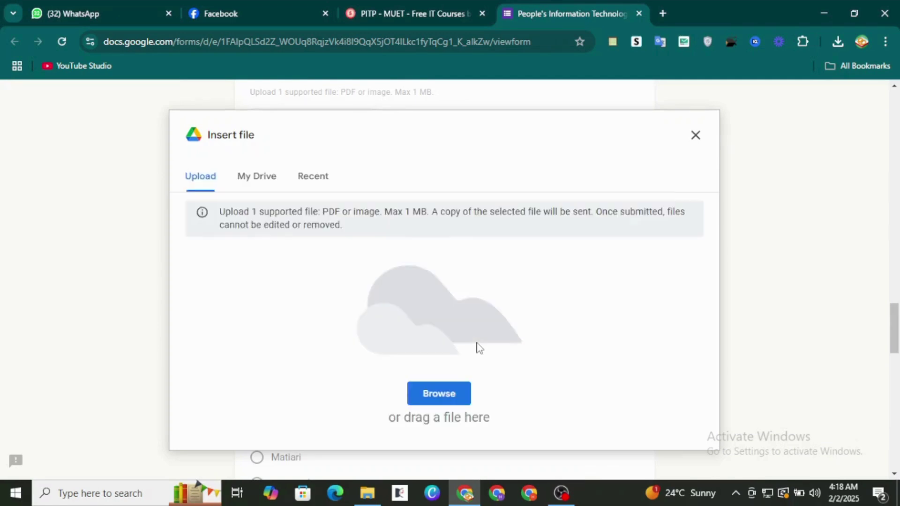
{"action": "left_click", "coordinate": [440, 398]}
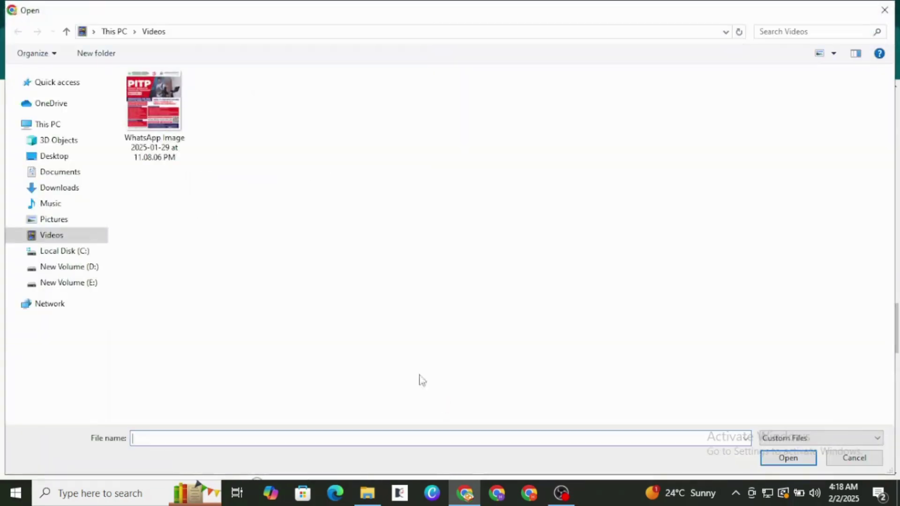
{"action": "left_click", "coordinate": [159, 134]}
{"action": "left_click", "coordinate": [803, 461]}
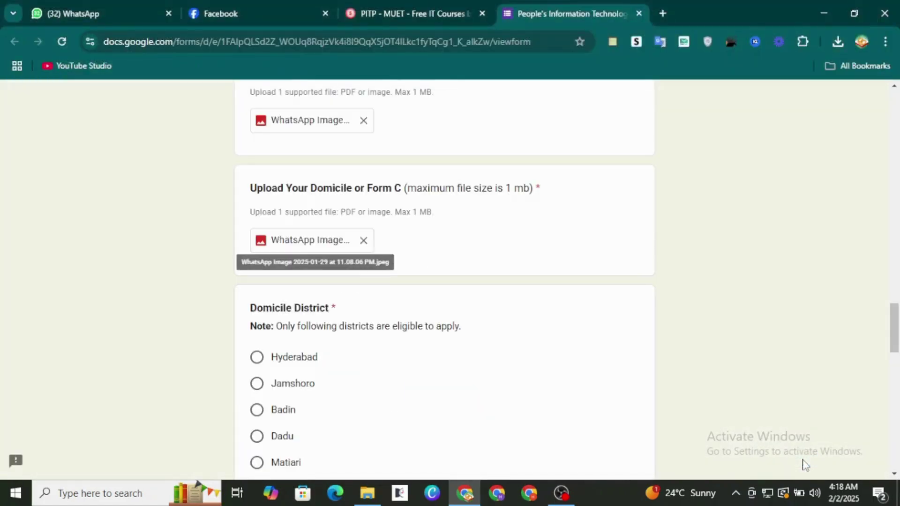
{"action": "scroll", "coordinate": [804, 463], "scroll_direction": "down", "scroll_amount": 5}
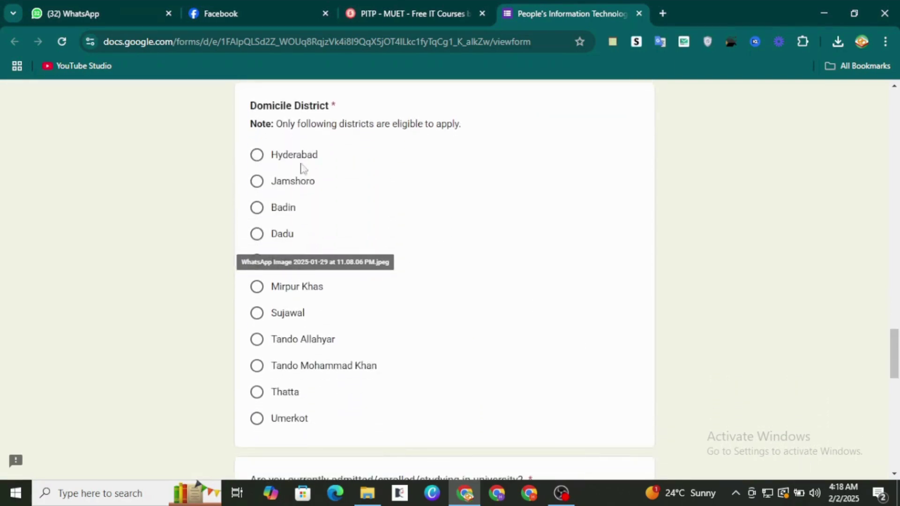
Step: Choose Hyderabad under Domicile District
{"action": "left_click", "coordinate": [459, 154]}
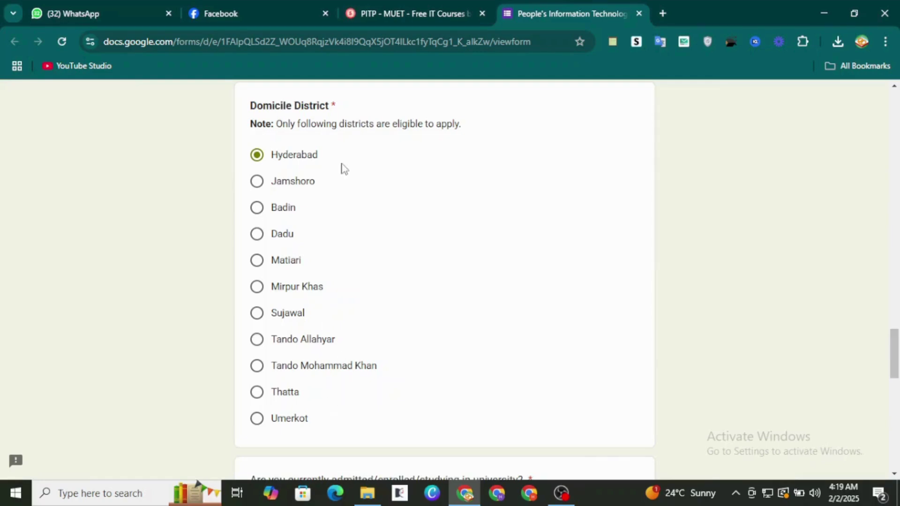
{"action": "scroll", "coordinate": [448, 257], "scroll_direction": "down", "scroll_amount": 6}
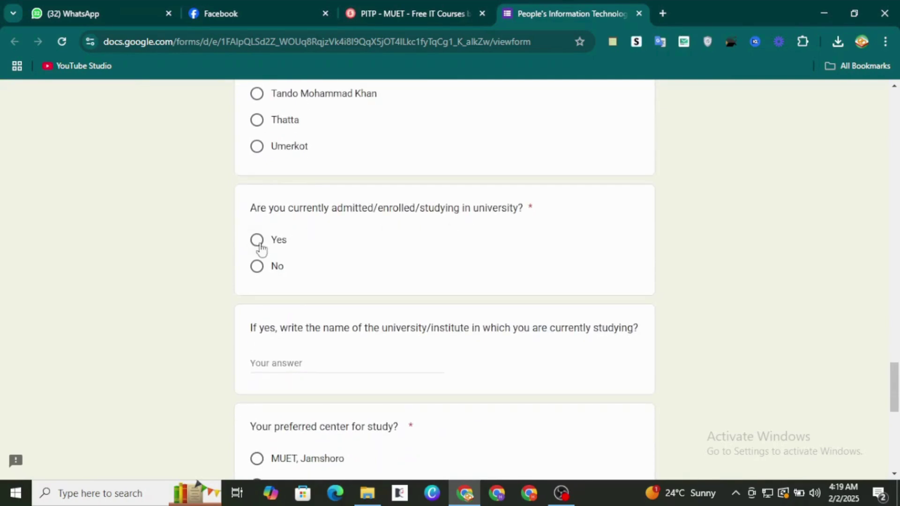
Step: Answer No to currently studying in university
{"action": "left_click", "coordinate": [257, 270]}
{"action": "scroll", "coordinate": [257, 271], "scroll_direction": "down", "scroll_amount": 2}
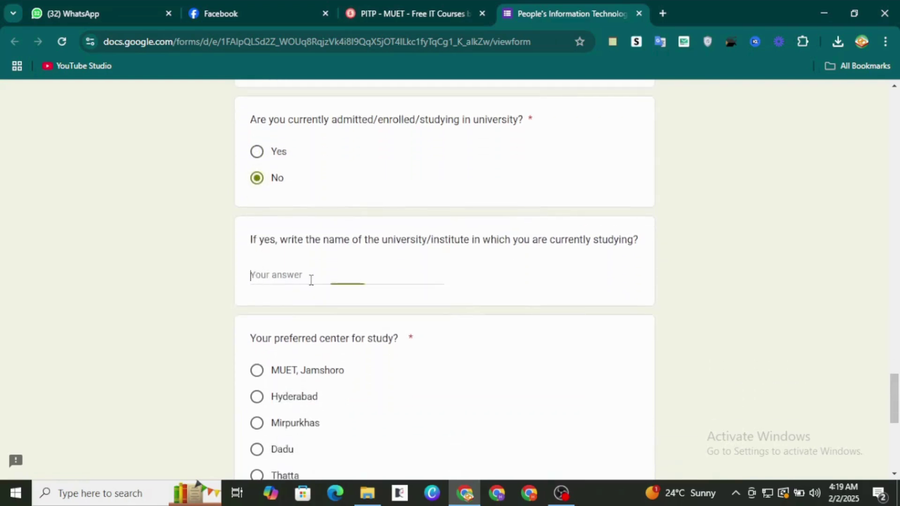
{"action": "scroll", "coordinate": [431, 310], "scroll_direction": "down", "scroll_amount": 1}
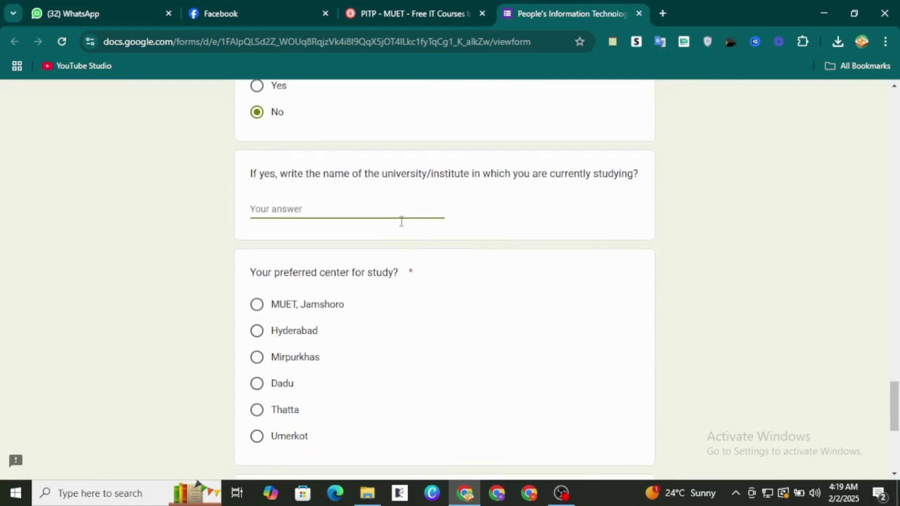
{"action": "scroll", "coordinate": [462, 311], "scroll_direction": "down", "scroll_amount": 2}
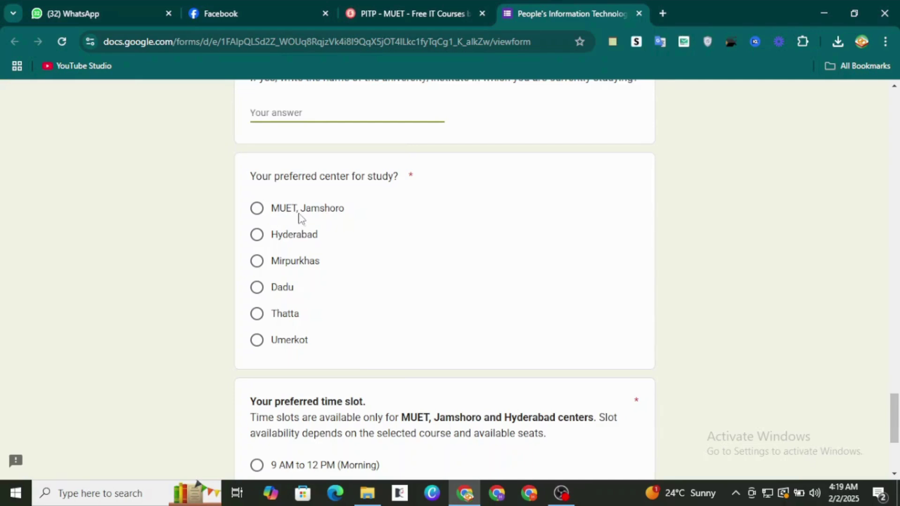
Step: Choose Hyderabad as the preferred center and the 9 AM to 12 PM (Morning) slot
{"action": "left_click", "coordinate": [273, 209]}
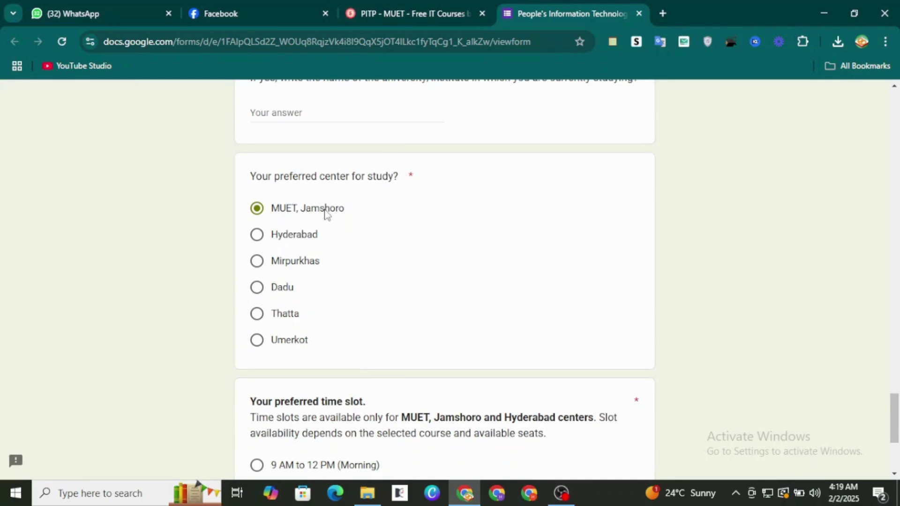
{"action": "left_click", "coordinate": [315, 238]}
{"action": "scroll", "coordinate": [408, 350], "scroll_direction": "down", "scroll_amount": 4}
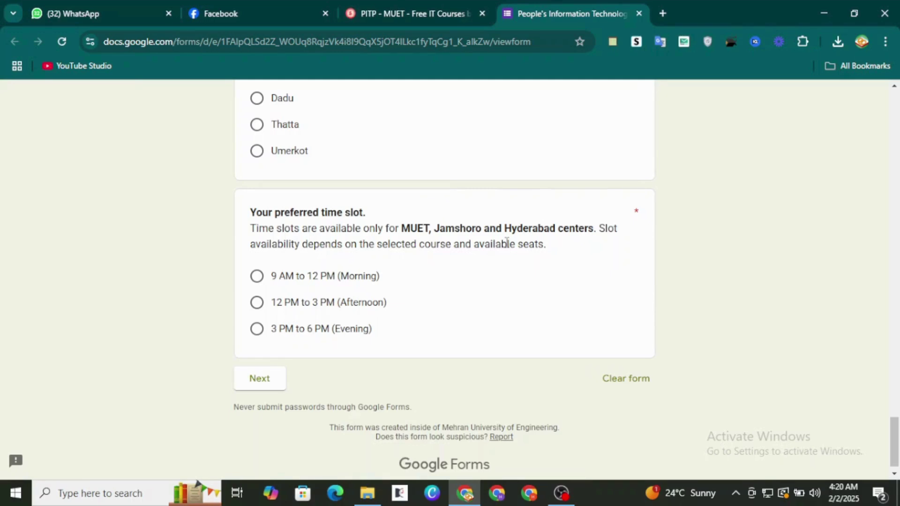
{"action": "left_click", "coordinate": [337, 279]}
Step: On the Select Courses page, set Certified Graphic Designer and Certified E-Commerce Professional as 1st and 2nd choices
{"action": "left_click", "coordinate": [282, 382]}
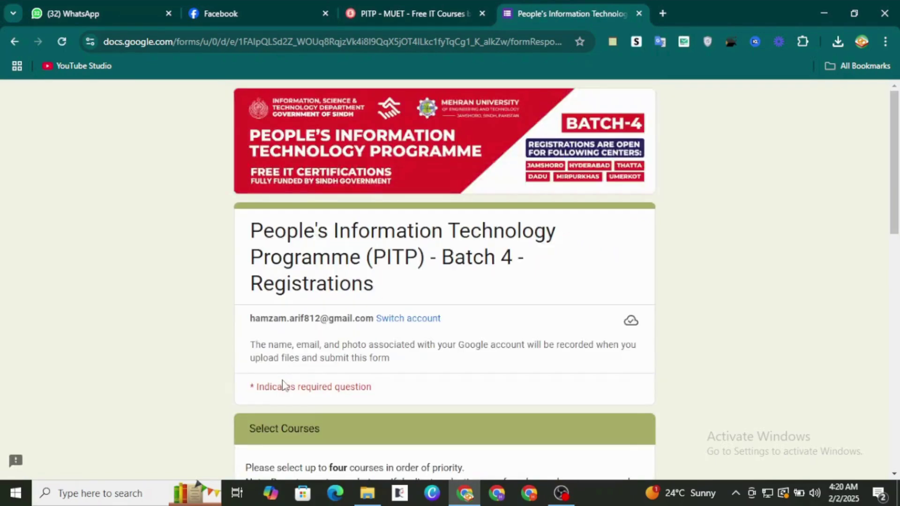
{"action": "scroll", "coordinate": [488, 392], "scroll_direction": "down", "scroll_amount": 9}
{"action": "scroll", "coordinate": [487, 391], "scroll_direction": "up", "scroll_amount": 5}
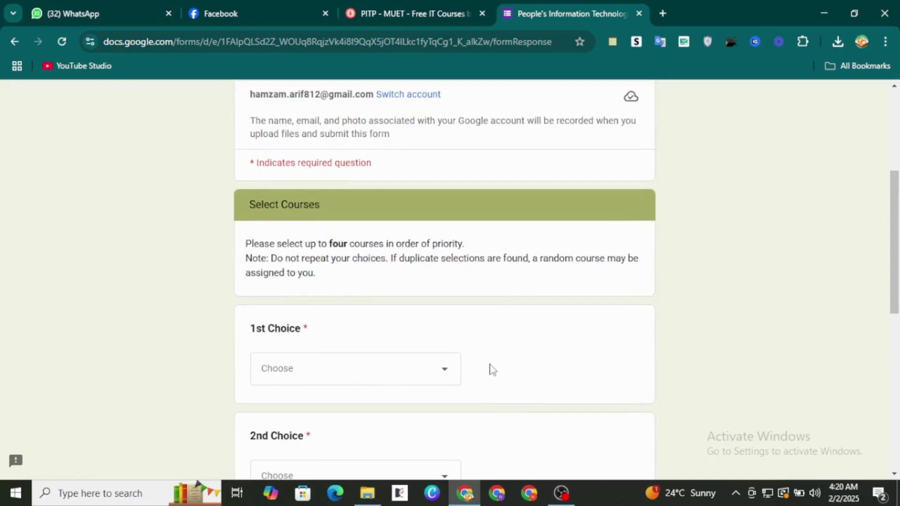
{"action": "scroll", "coordinate": [492, 370], "scroll_direction": "down", "scroll_amount": 3}
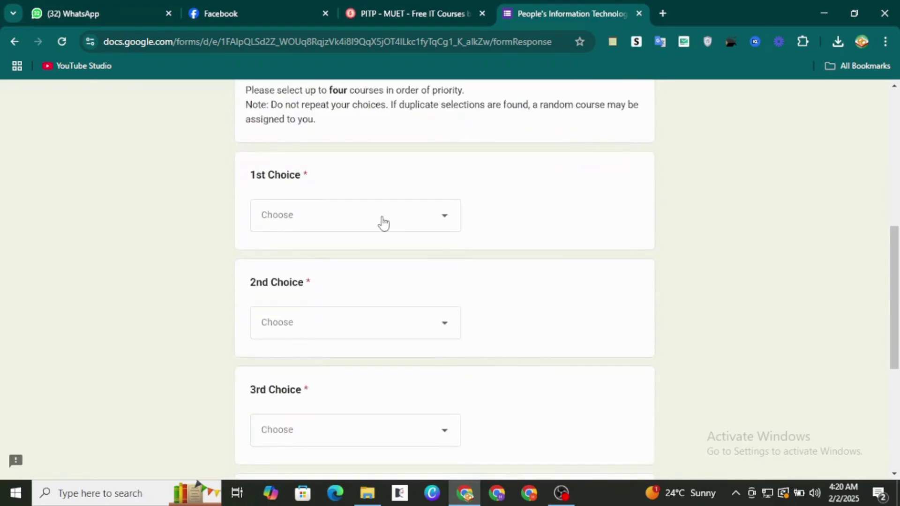
{"action": "left_click", "coordinate": [383, 223]}
{"action": "scroll", "coordinate": [398, 281], "scroll_direction": "down", "scroll_amount": 5}
{"action": "scroll", "coordinate": [398, 281], "scroll_direction": "up", "scroll_amount": 5}
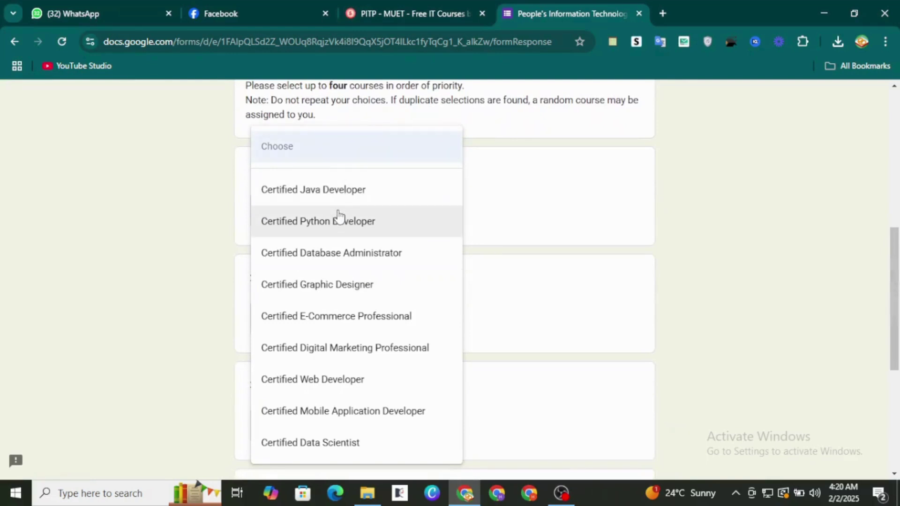
{"action": "left_click", "coordinate": [347, 286]}
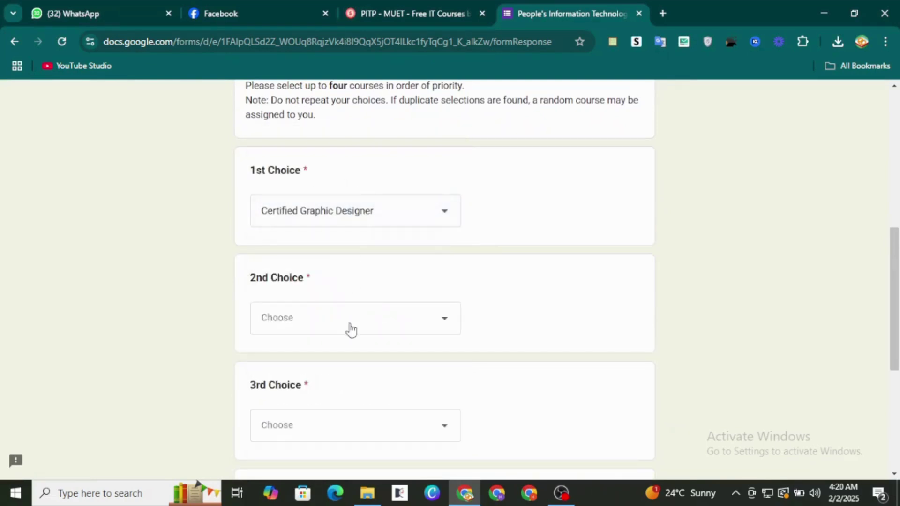
{"action": "left_click", "coordinate": [351, 330]}
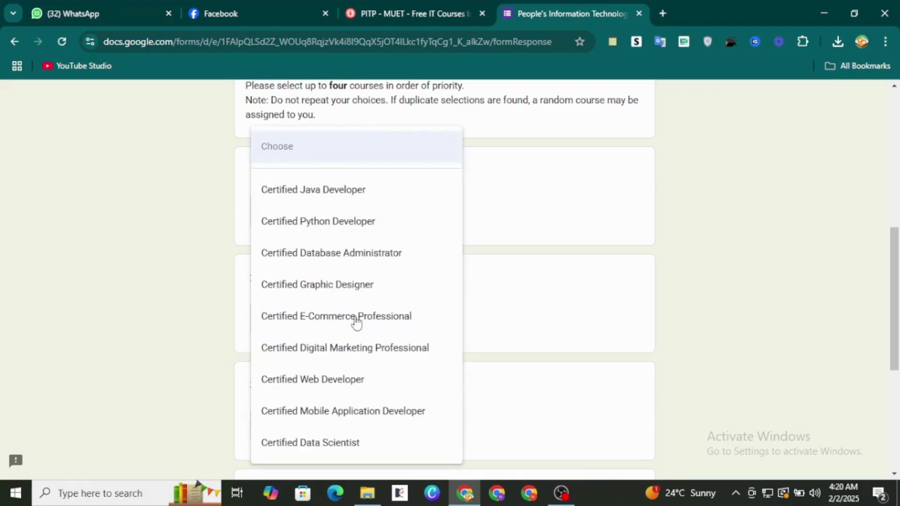
{"action": "left_click", "coordinate": [357, 320]}
Step: Set Certified Mobile Application Developer as 3rd choice and Certified Java Developer as 4th
{"action": "scroll", "coordinate": [357, 322], "scroll_direction": "down", "scroll_amount": 3}
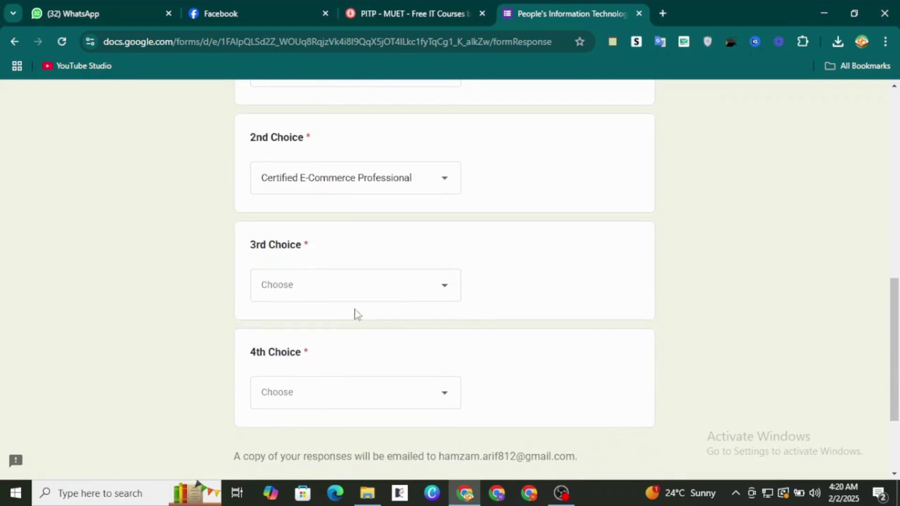
{"action": "left_click", "coordinate": [356, 300]}
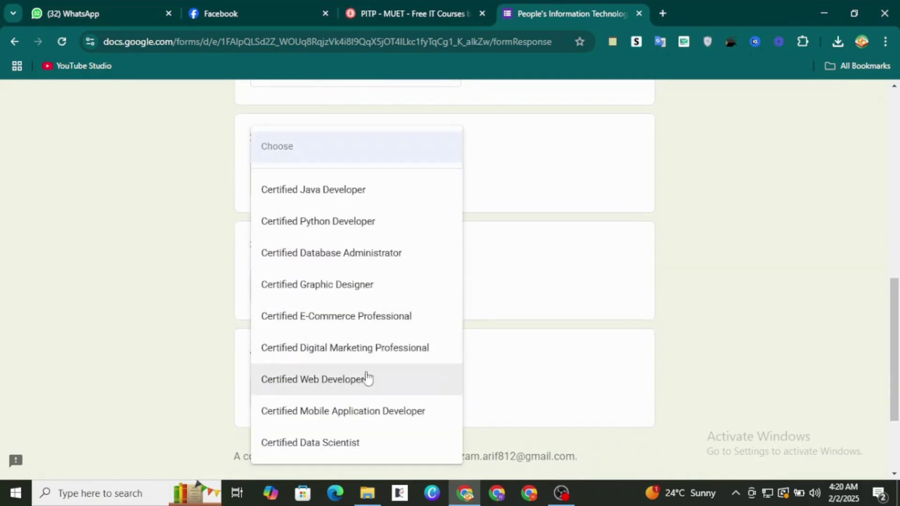
{"action": "left_click", "coordinate": [344, 411]}
{"action": "left_click", "coordinate": [342, 395]}
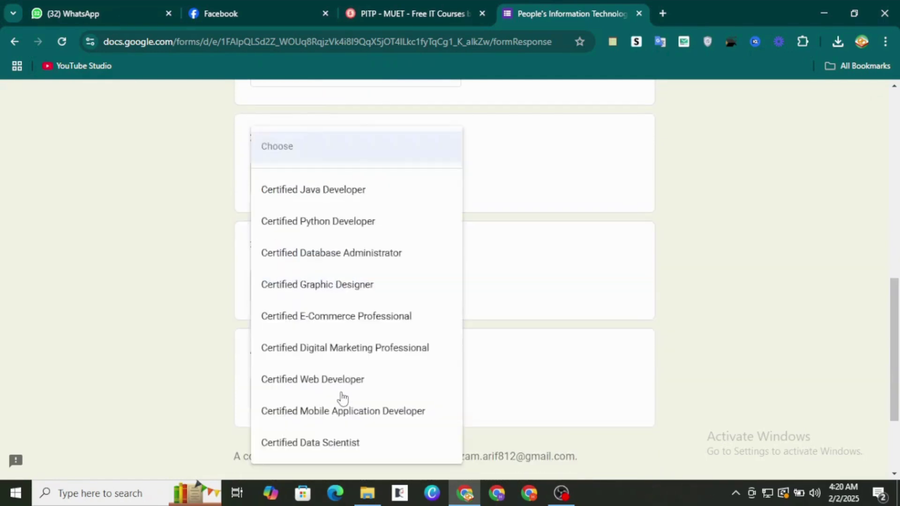
{"action": "left_click", "coordinate": [336, 192]}
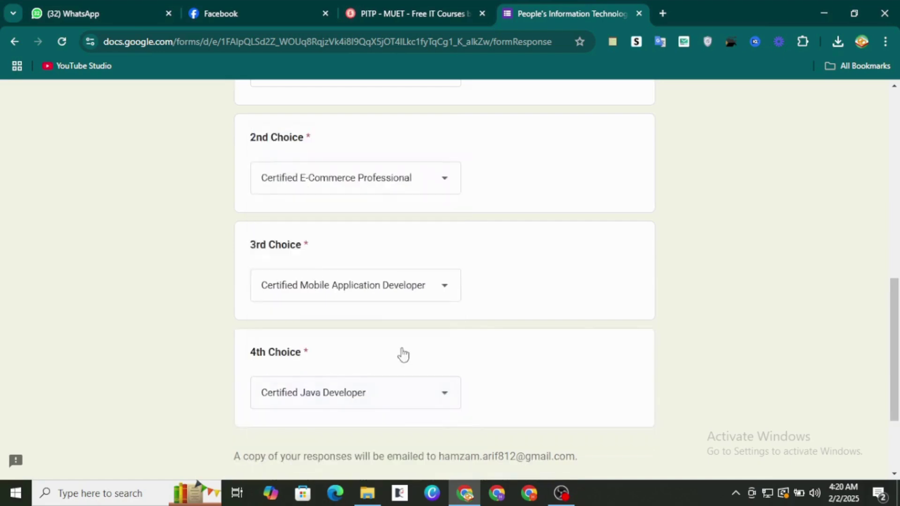
{"action": "scroll", "coordinate": [402, 355], "scroll_direction": "down", "scroll_amount": 3}
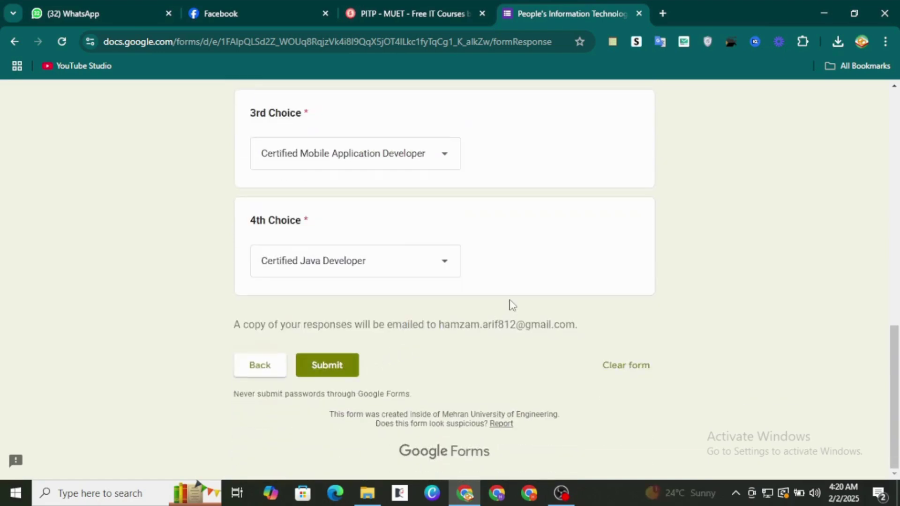
{"action": "scroll", "coordinate": [510, 304], "scroll_direction": "up", "scroll_amount": 2}
{"action": "scroll", "coordinate": [511, 305], "scroll_direction": "up", "scroll_amount": 10}
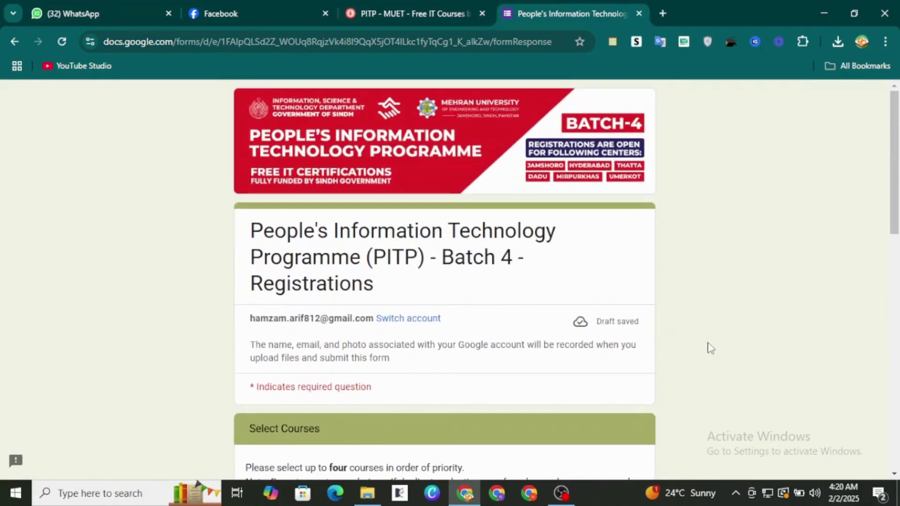
{"action": "scroll", "coordinate": [710, 348], "scroll_direction": "down", "scroll_amount": 10}
{"action": "scroll", "coordinate": [711, 348], "scroll_direction": "up", "scroll_amount": 10}
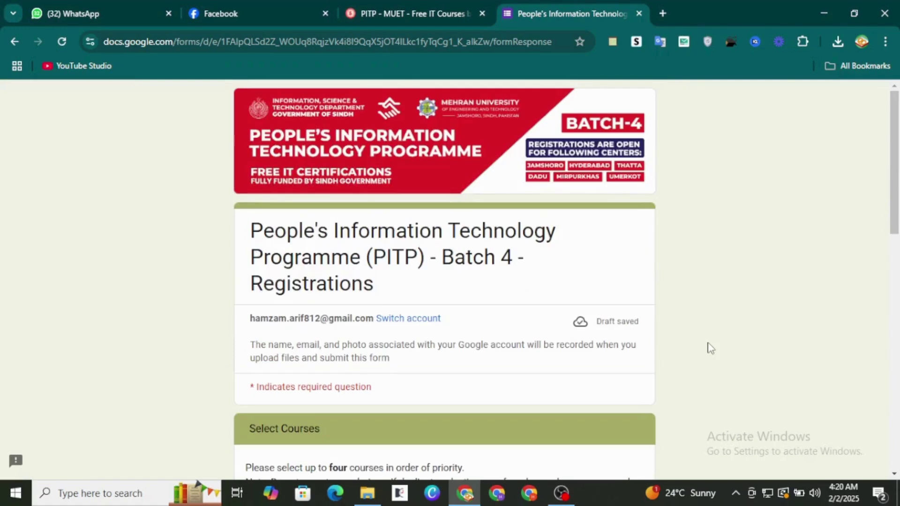